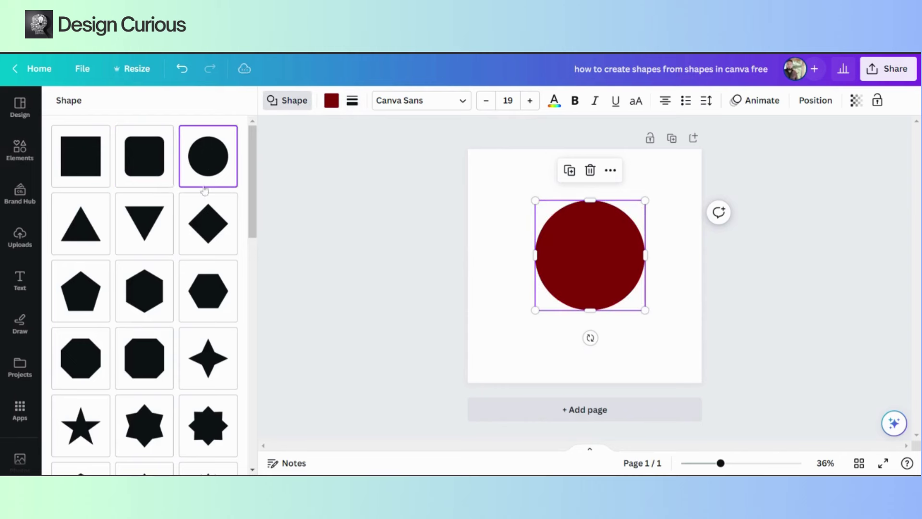
Try turning the circle into a diamond, a hexagon, a four-pointed star, an octagon and a six-pointed star.
left_click(211, 225)
left_click(206, 289)
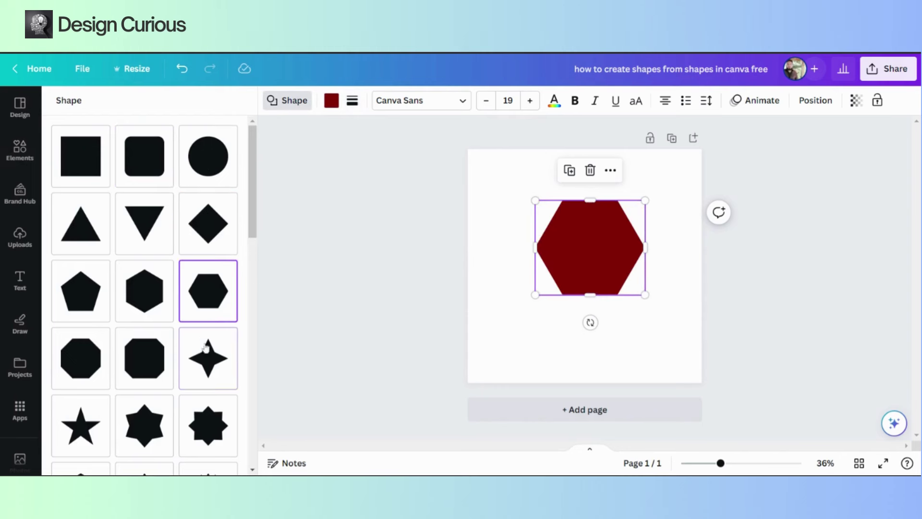
left_click(204, 367)
left_click(164, 366)
left_click(159, 432)
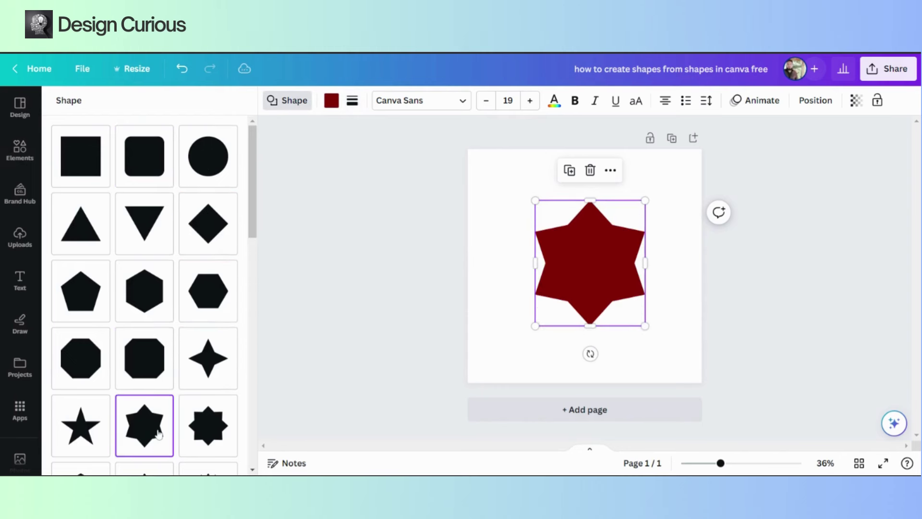
Try the up arrow, the scalloped badge and the vertical double-headed arrow as the shape.
scroll(149, 332, "down", 5)
left_click(149, 327)
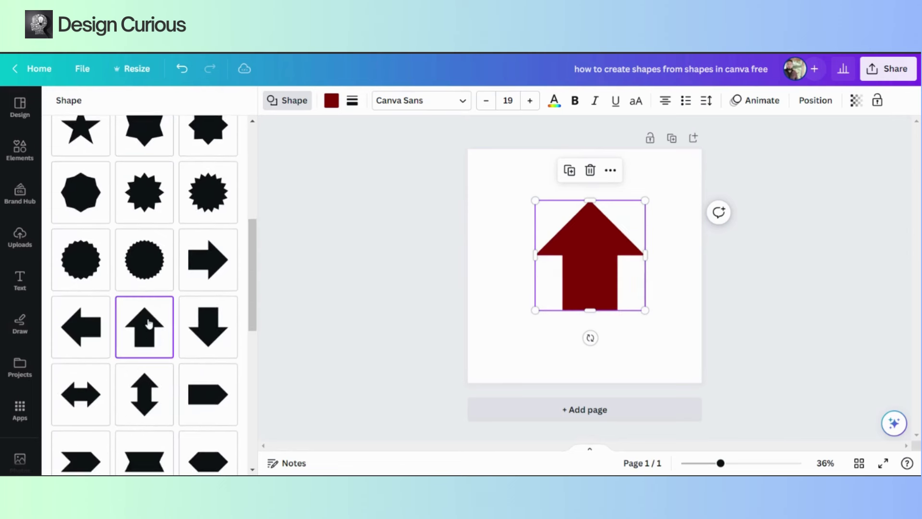
left_click(145, 264)
left_click(146, 402)
Try the plus, notched banner, inverted trapezoid, arch and rounded-bottom shield as the shape.
scroll(135, 324, "down", 5)
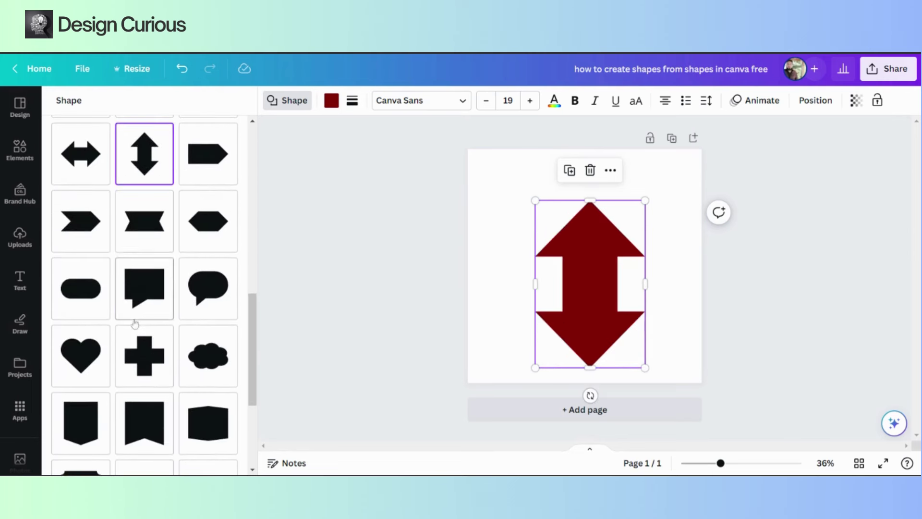
left_click(142, 358)
left_click(144, 435)
scroll(149, 360, "down", 4)
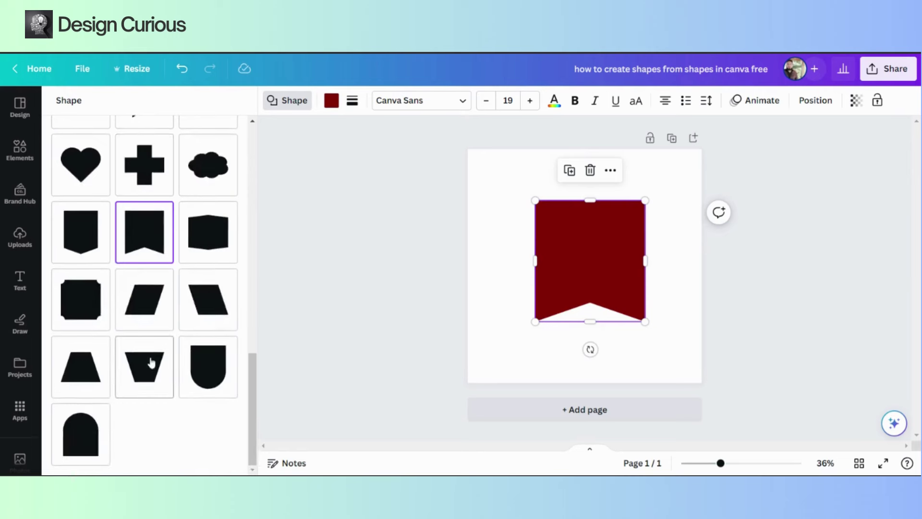
left_click(151, 363)
left_click(110, 426)
left_click(204, 378)
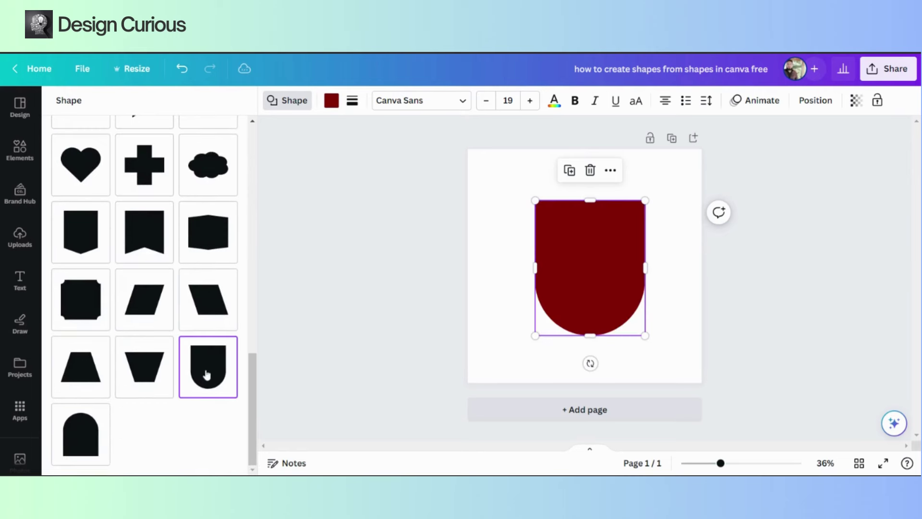
Change the shape to a square after trying the rounded square.
scroll(206, 336, "up", 10)
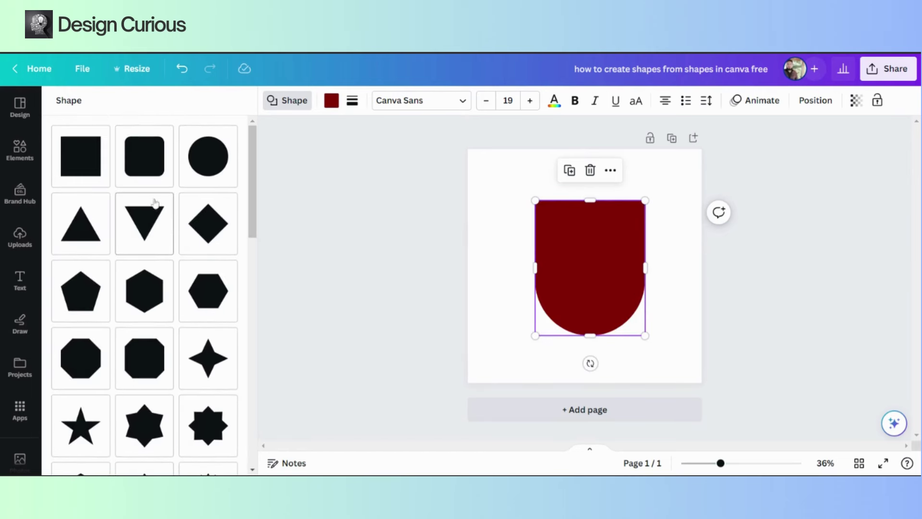
left_click(144, 155)
left_click(88, 166)
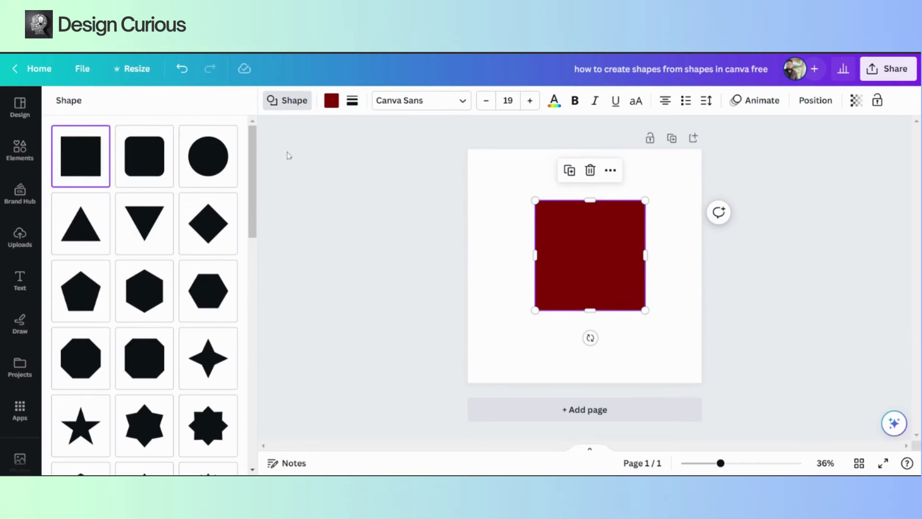
Give the square a solid border with border weight 30 and corner rounding 100.
left_click(357, 105)
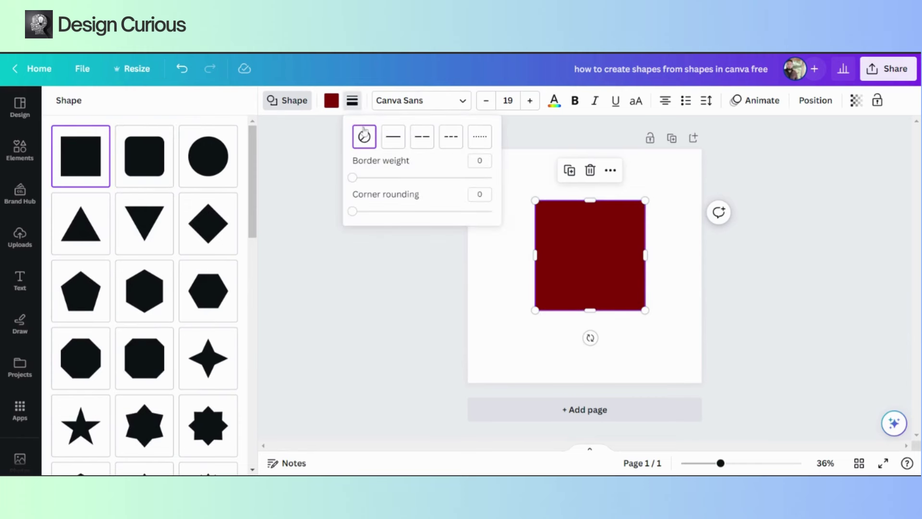
left_click_drag(352, 177, 396, 179)
left_click_drag(354, 212, 510, 216)
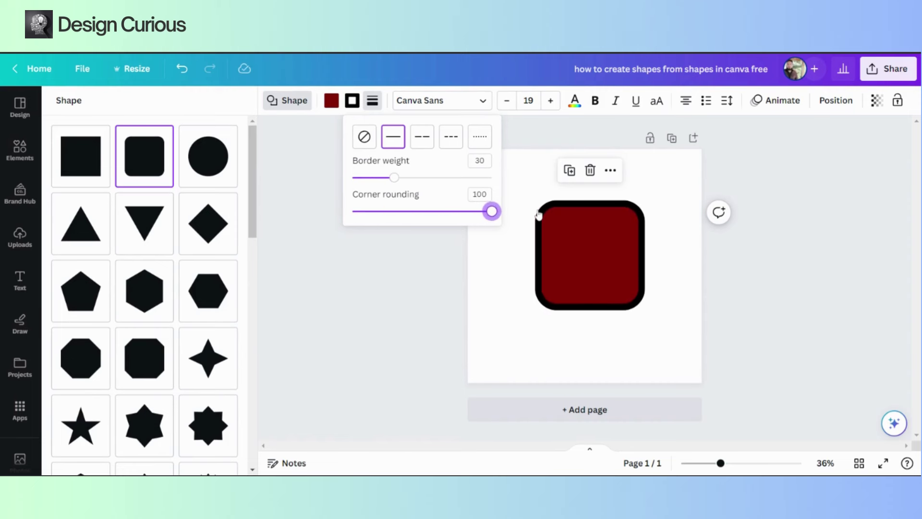
Make the square's border dotted, with border weight 13 and corner rounding 19.
left_click(422, 136)
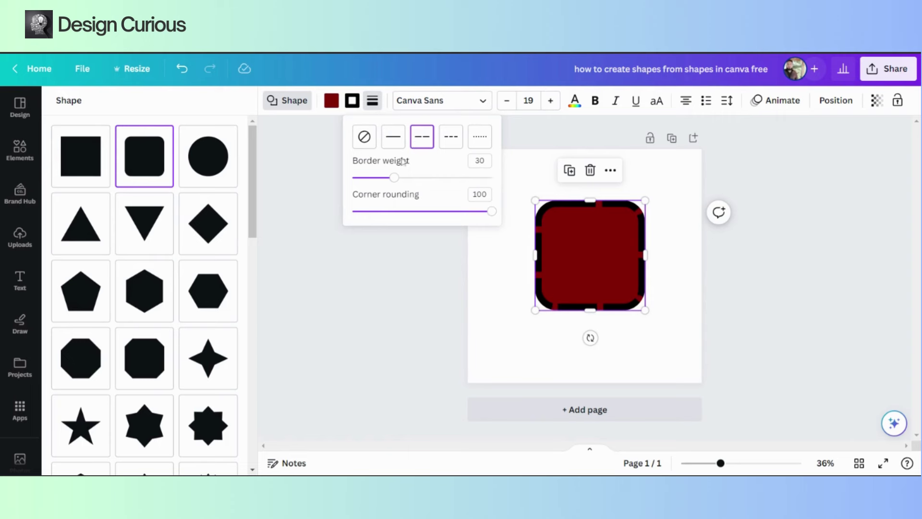
left_click_drag(395, 179, 370, 177)
left_click_drag(491, 213, 380, 216)
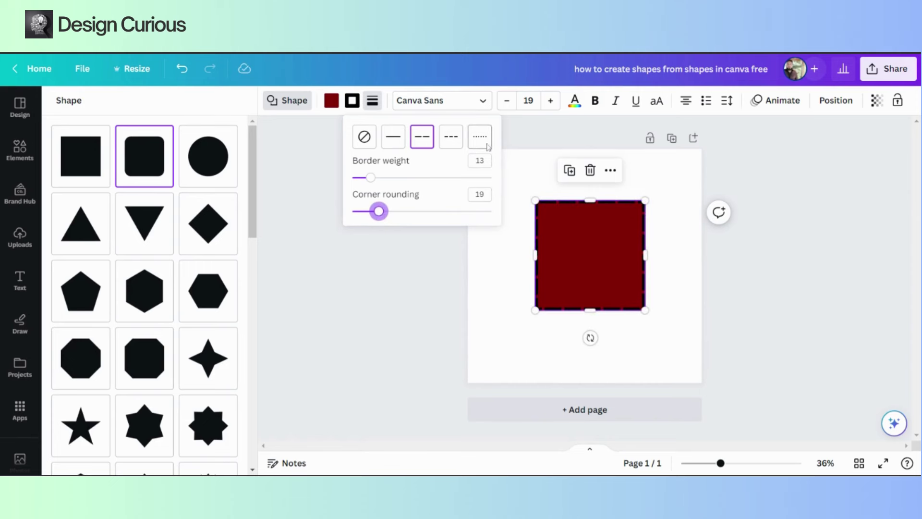
left_click(454, 145)
left_click(480, 145)
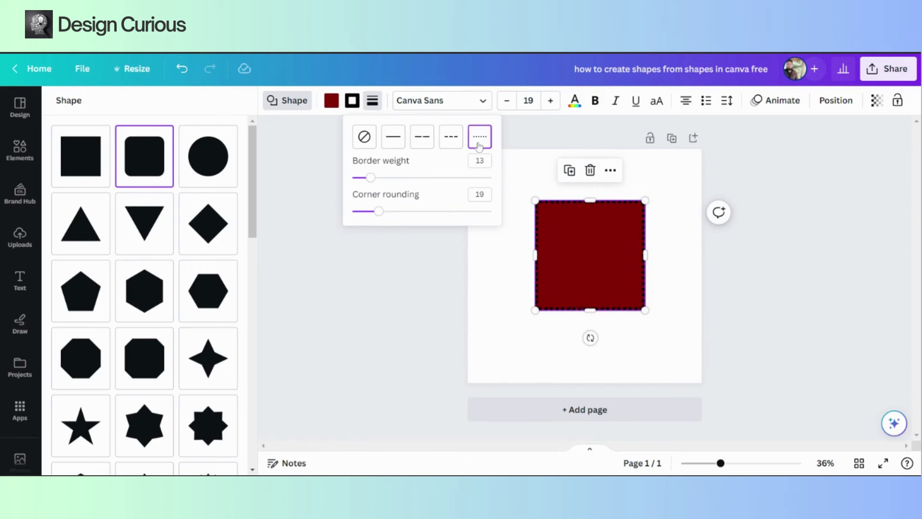
Try yellow, light orange and orange solid colors as the square's fill.
left_click(331, 101)
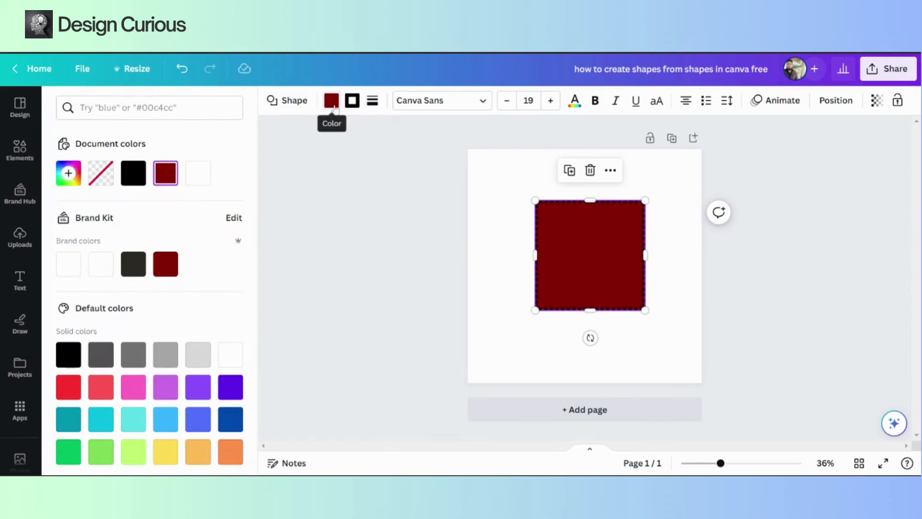
left_click(172, 462)
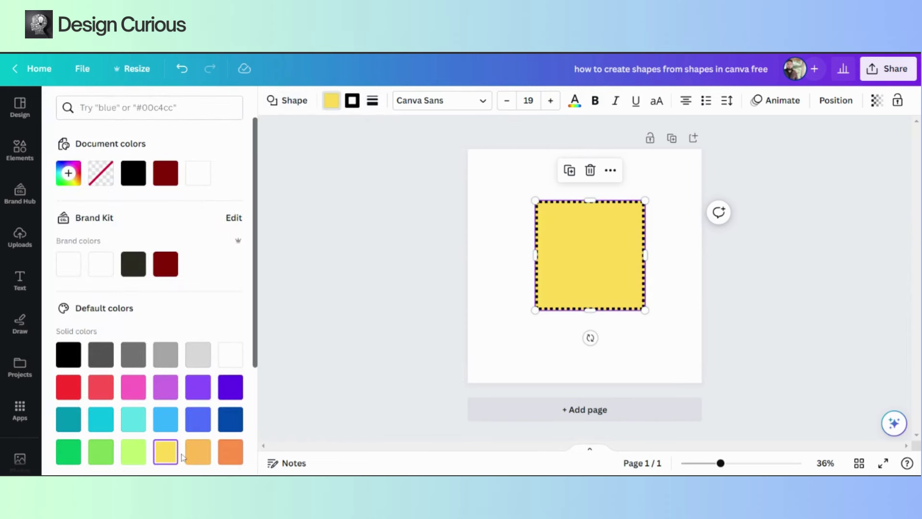
left_click(201, 458)
left_click(227, 458)
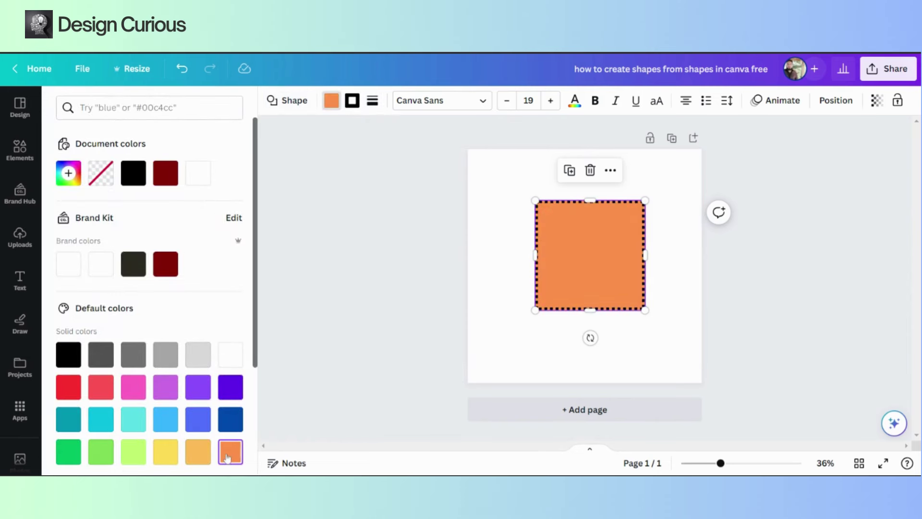
Try several gradient fills on the square, including yellow-pink, grey-white and black-blue.
scroll(218, 438, "down", 3)
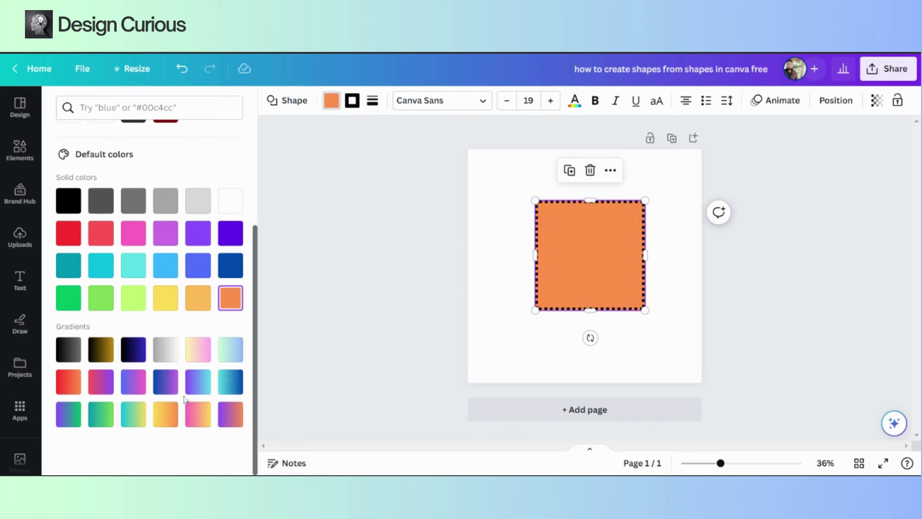
left_click(195, 421)
left_click(198, 382)
left_click(198, 350)
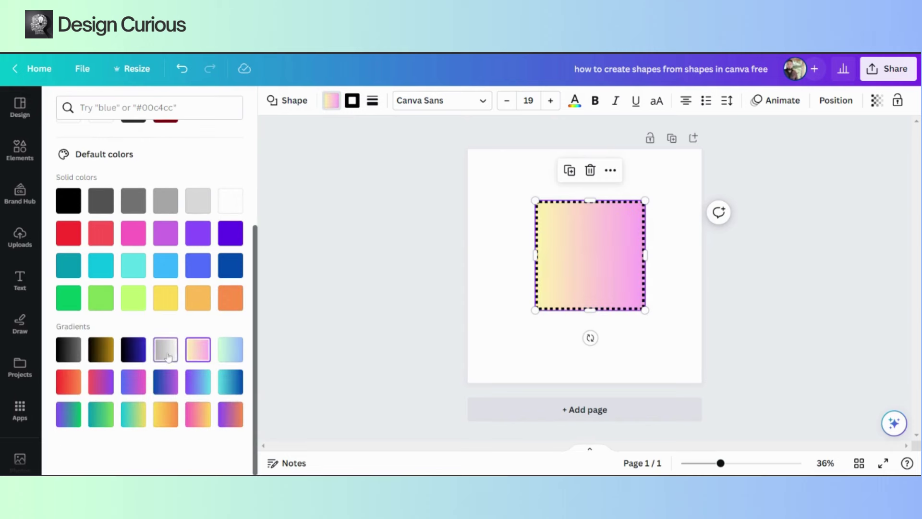
left_click(167, 355)
left_click(134, 356)
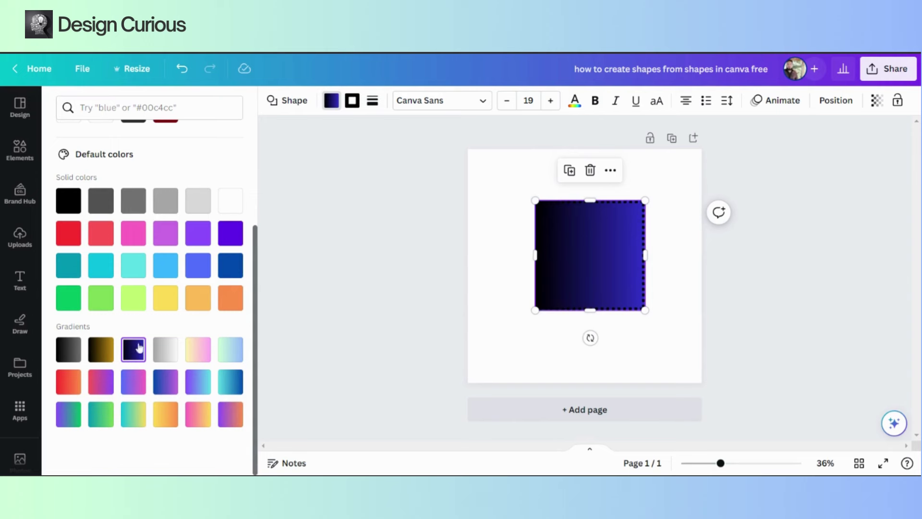
Set the square's fill to solid yellow after trying two greys.
left_click(134, 201)
left_click(165, 200)
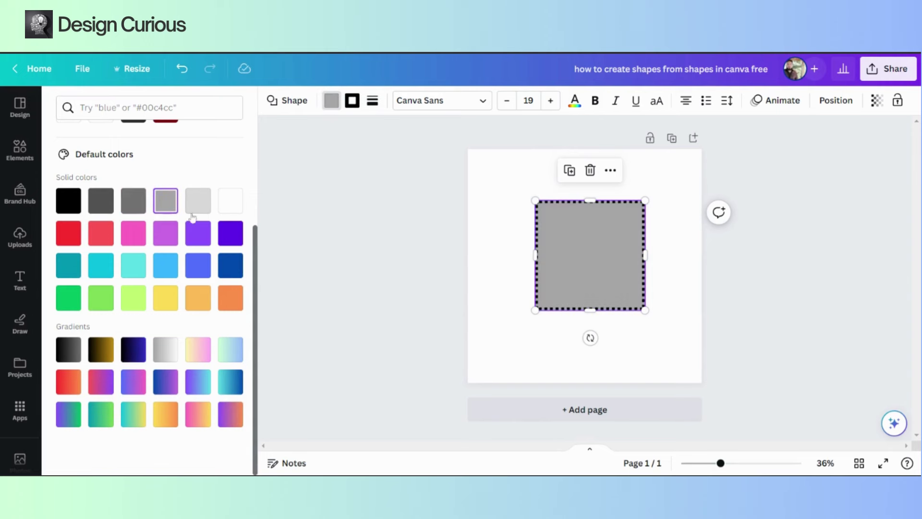
left_click(176, 294)
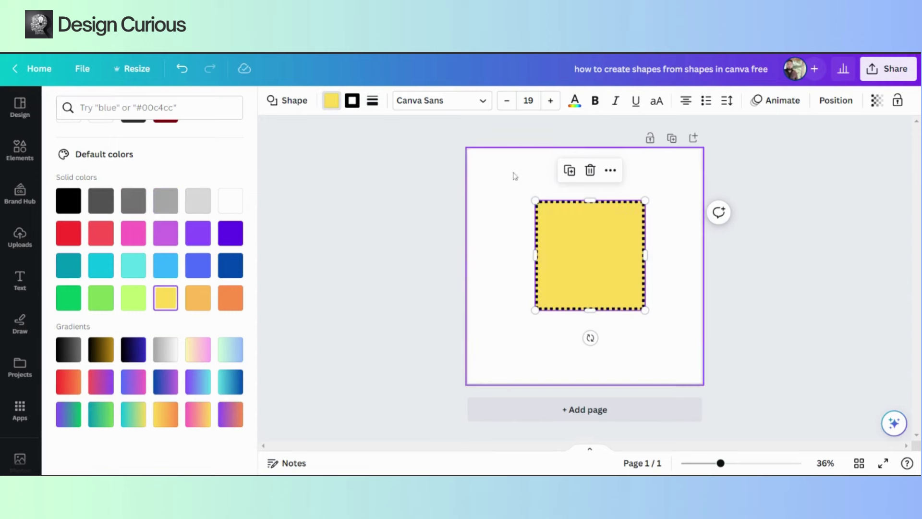
Set the square's border color to green and deselect the square.
left_click(353, 109)
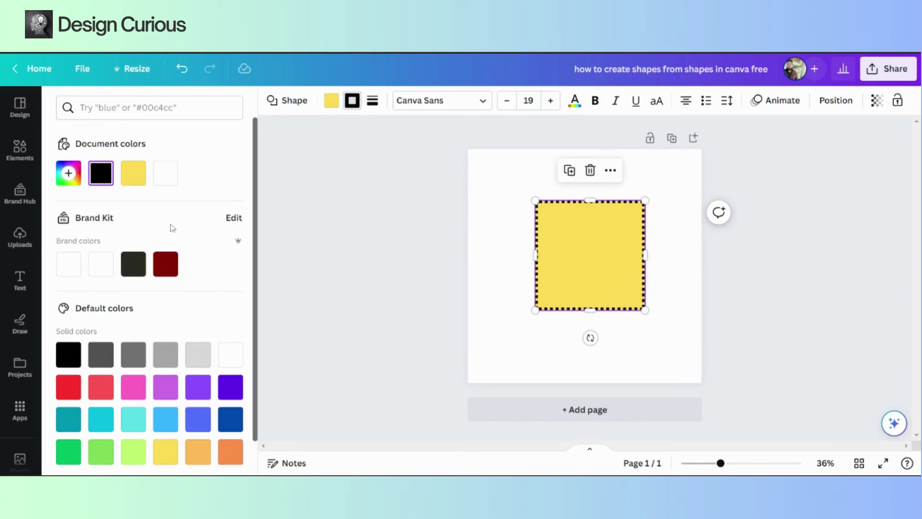
scroll(162, 330, "down", 1)
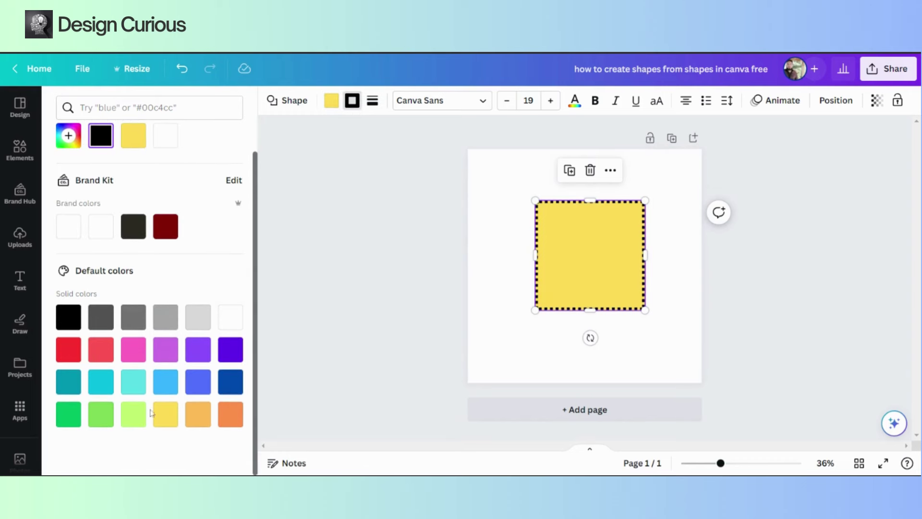
left_click(60, 416)
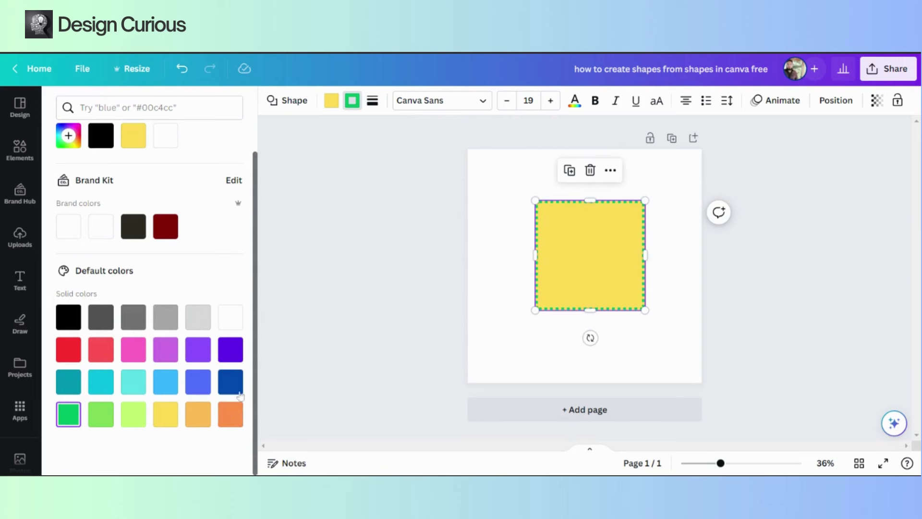
left_click(482, 203)
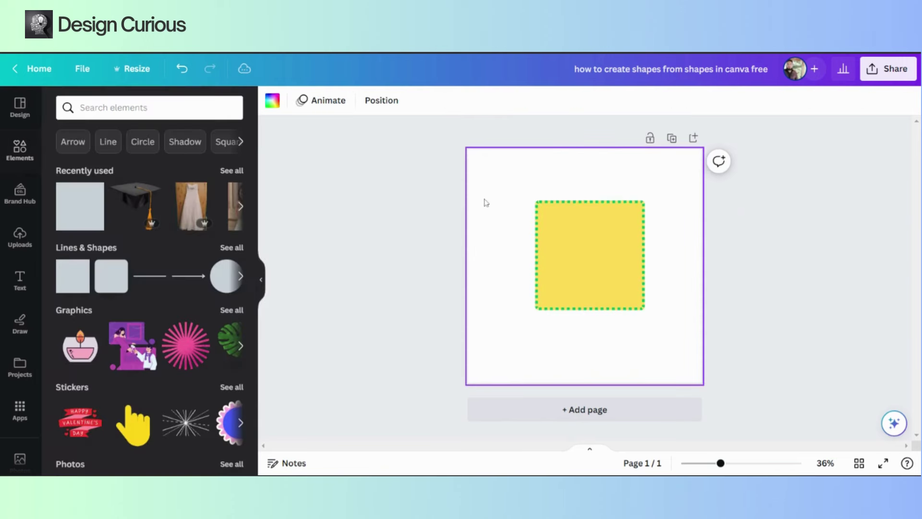
Enlarge the yellow square proportionally and move it back to the upper middle of the page.
left_click(588, 251)
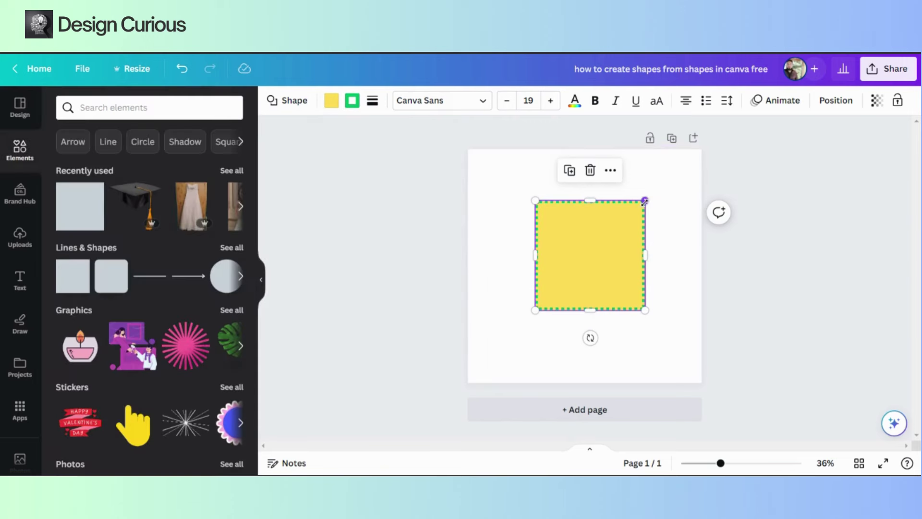
left_click_drag(644, 201, 675, 168)
left_click_drag(634, 211, 603, 249)
Duplicate the yellow square, shrink the copy to about 450 by 511, and center it inside the original.
key("ctrl+d")
left_click_drag(665, 346, 621, 317)
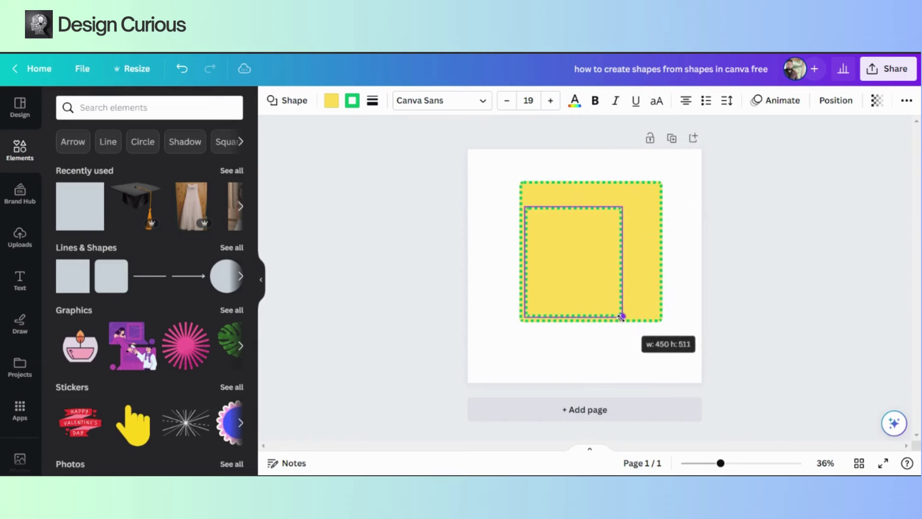
left_click_drag(578, 273, 594, 264)
Fill the inner square with the yellow-to-orange gradient and deselect it.
left_click(331, 102)
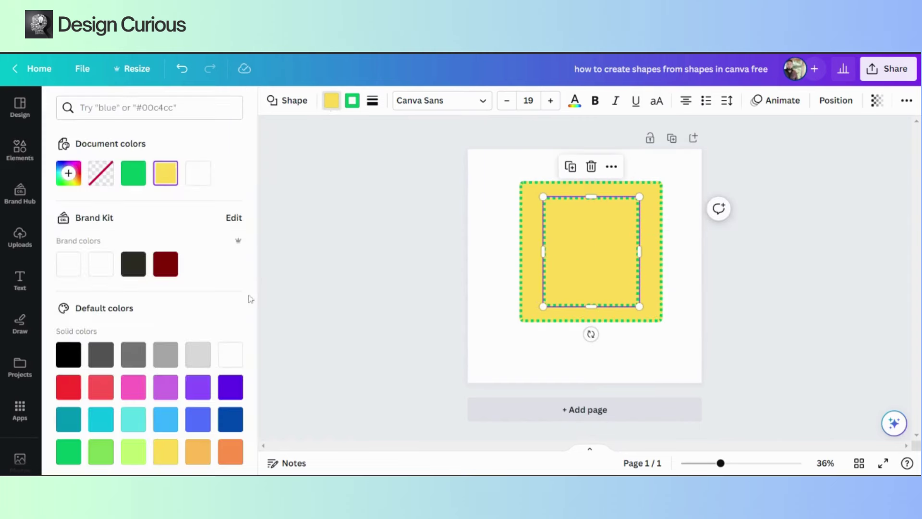
scroll(200, 231, "down", 3)
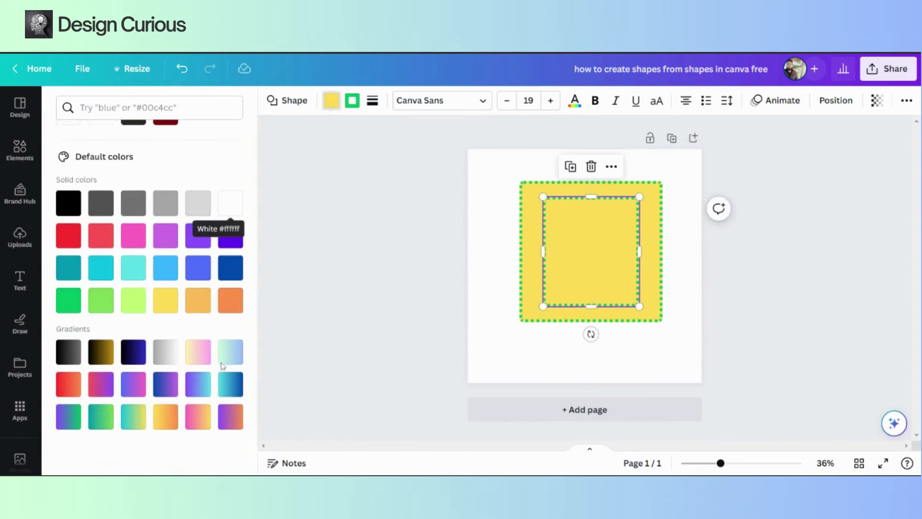
left_click(163, 421)
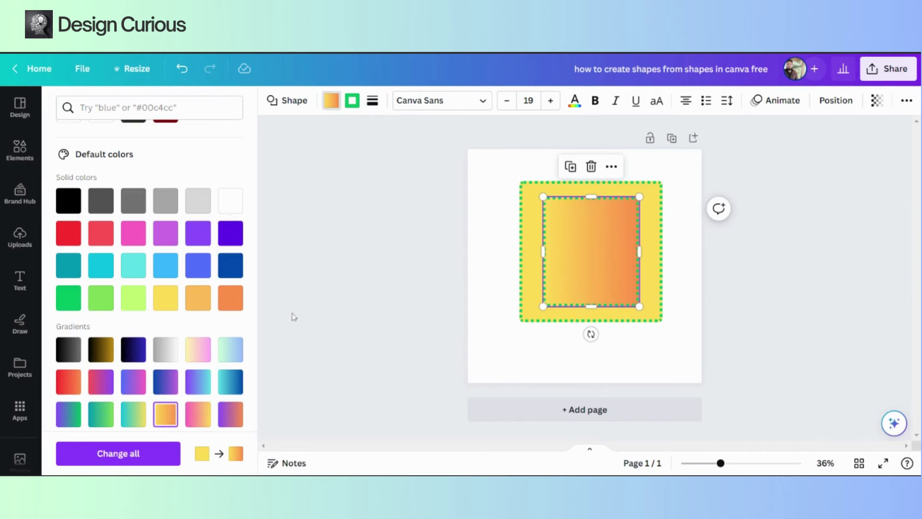
left_click(659, 365)
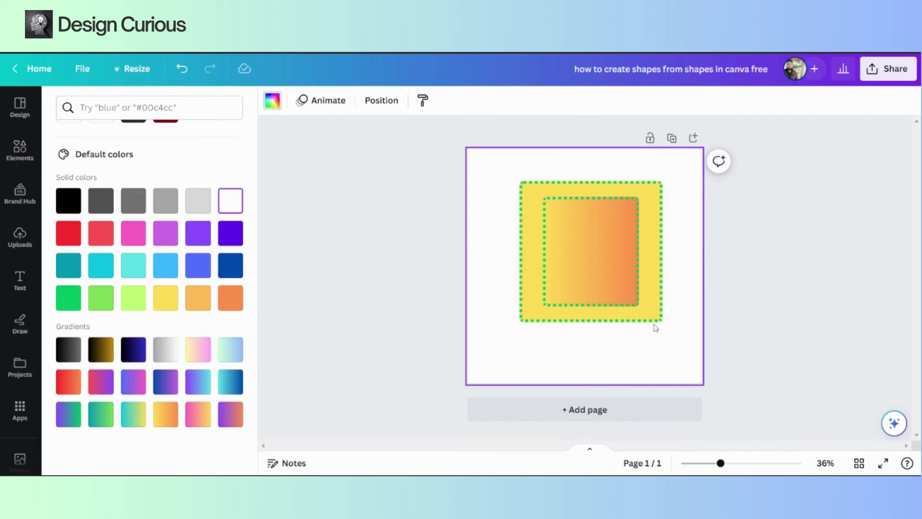
Set the inner square's border color to the document's yellow.
left_click(603, 269)
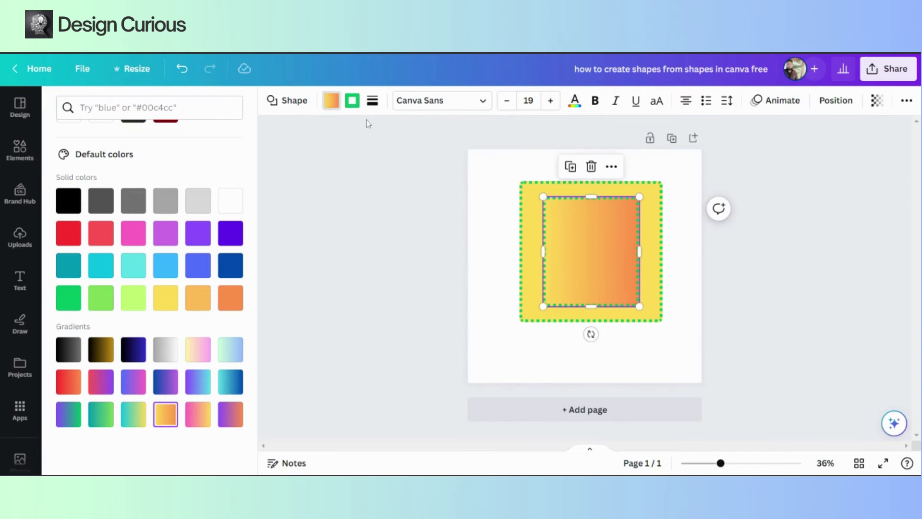
left_click(353, 108)
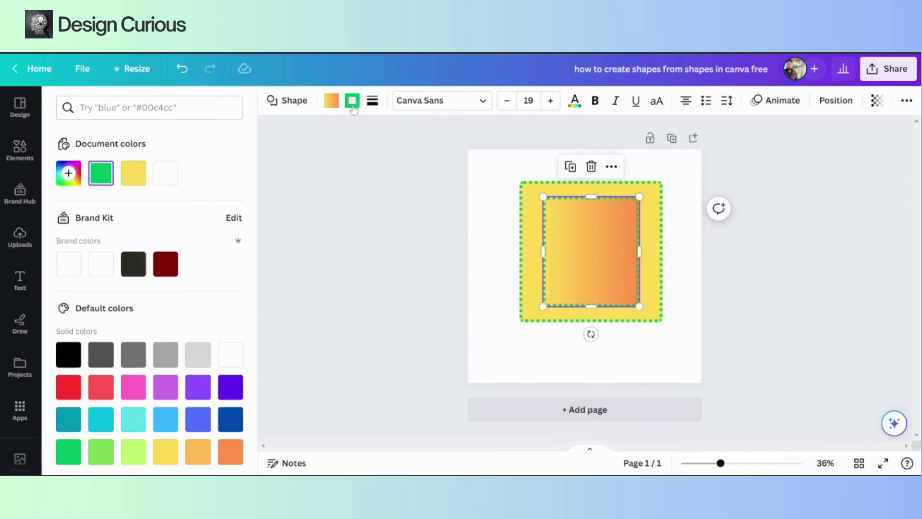
left_click(132, 179)
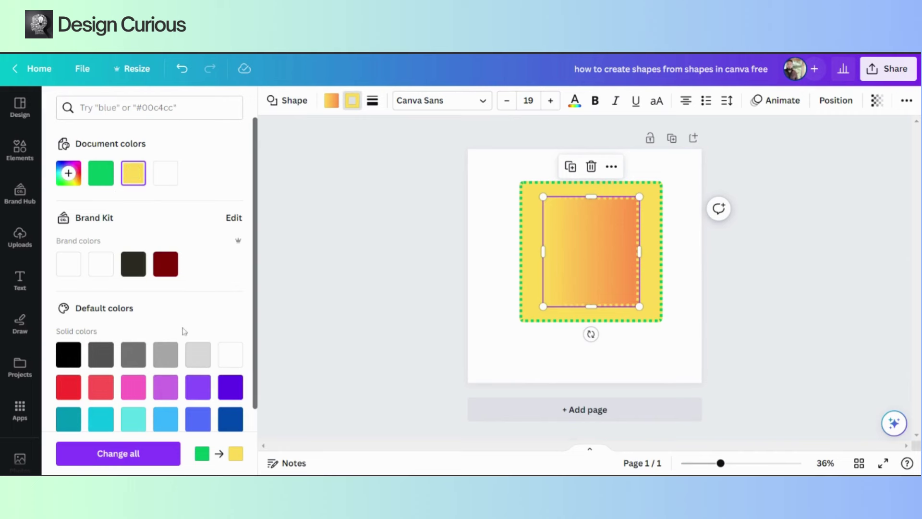
Give the inner gradient square a long-dashed border with a weight of 19.
left_click(375, 107)
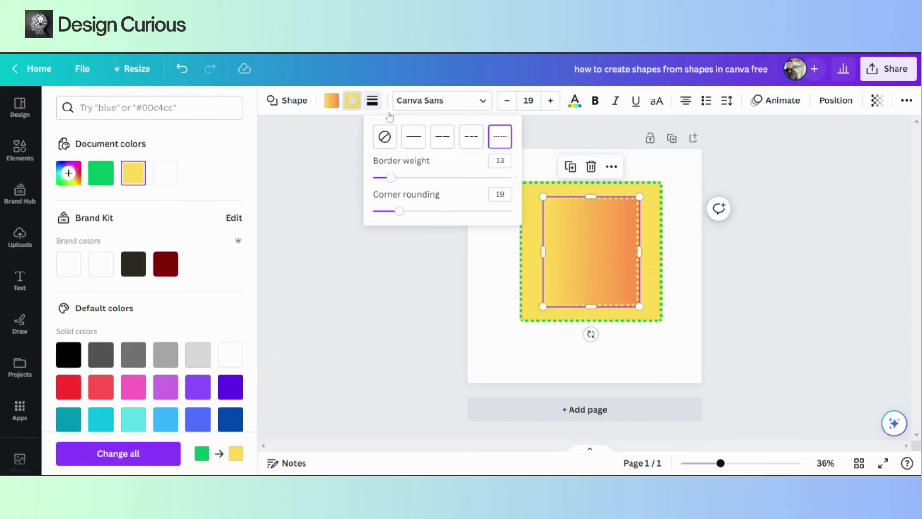
left_click(409, 139)
left_click(438, 141)
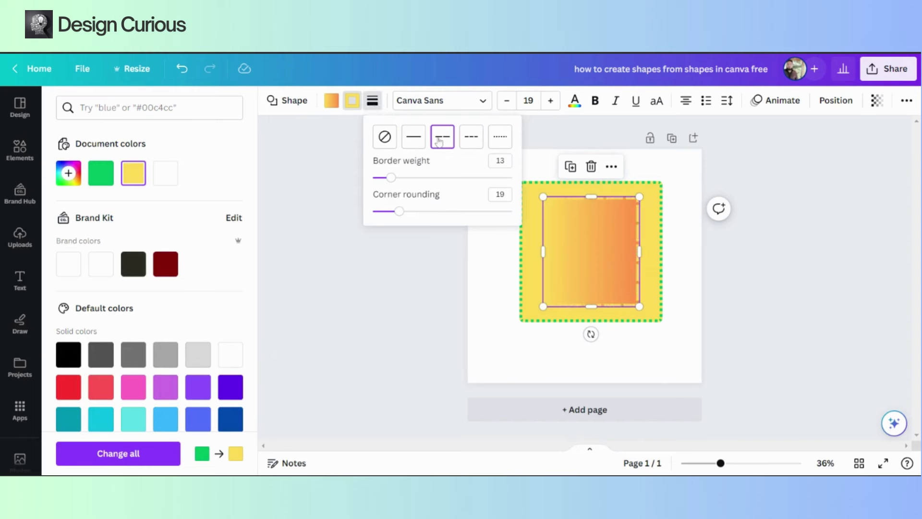
mouse_move(394, 184)
left_mouse_down()
mouse_move(523, 180)
mouse_move(384, 184)
mouse_move(402, 184)
left_mouse_up()
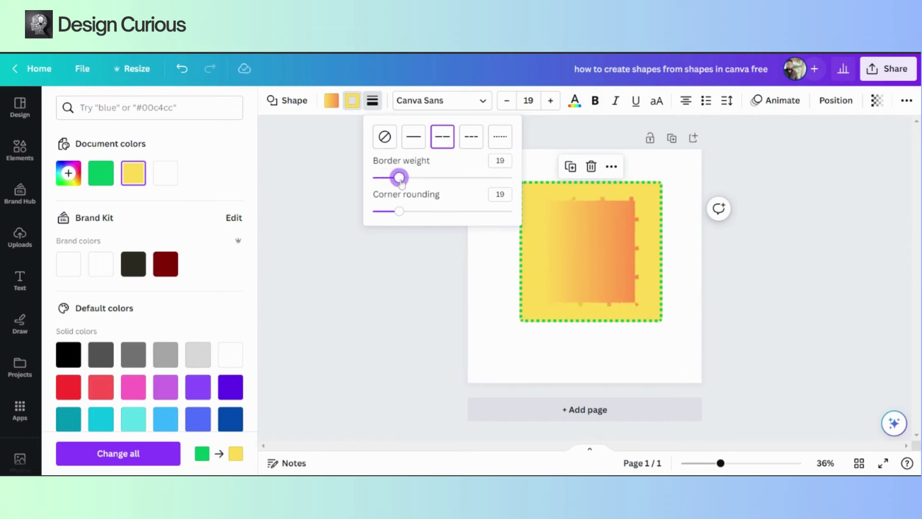
Remove the inner square's border, set its corner rounding to 100, and deselect it.
left_click_drag(399, 178, 609, 214)
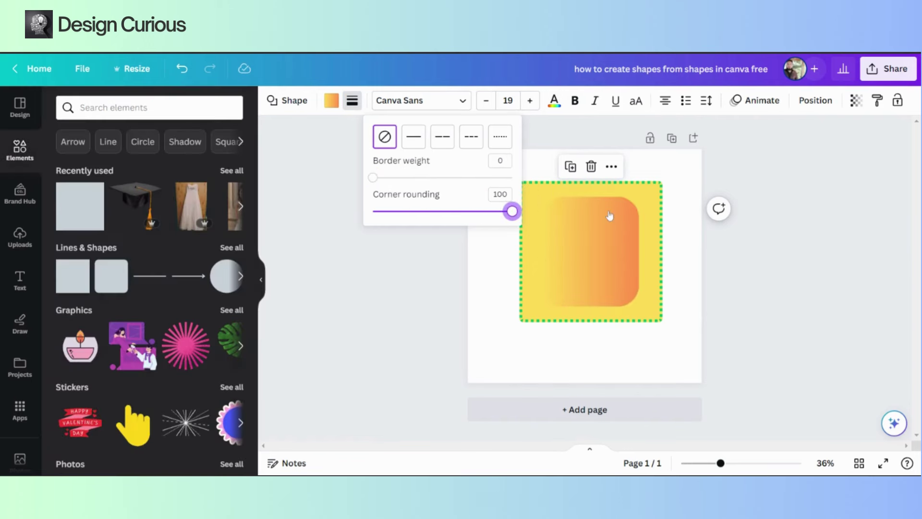
left_click(396, 350)
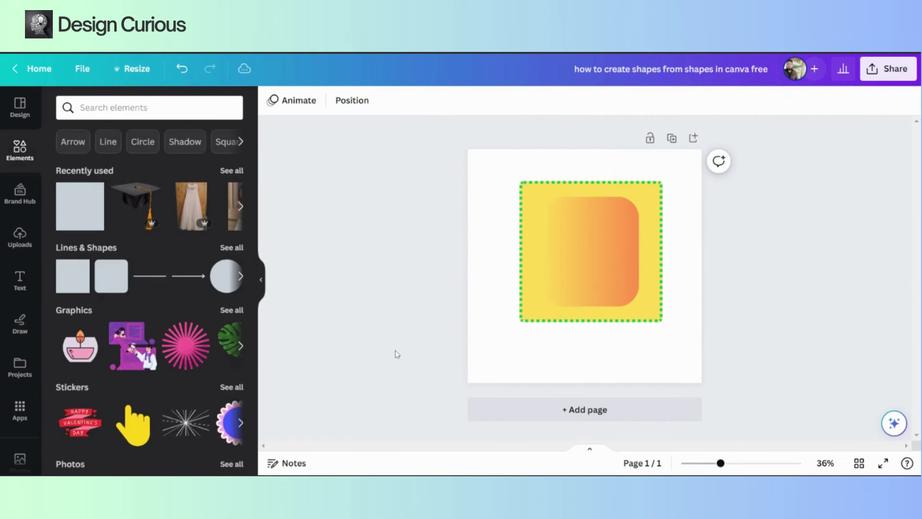
Separate the gradient shape from the yellow square, then shrink the yellow square into the page's upper-left corner.
left_click(589, 273)
left_click_drag(589, 273, 721, 303)
left_click_drag(637, 293, 578, 269)
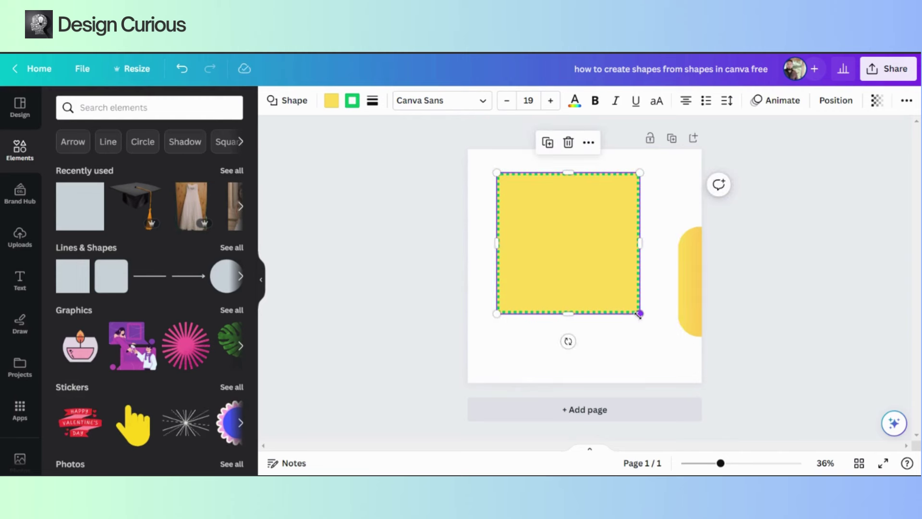
left_click_drag(638, 312, 528, 202)
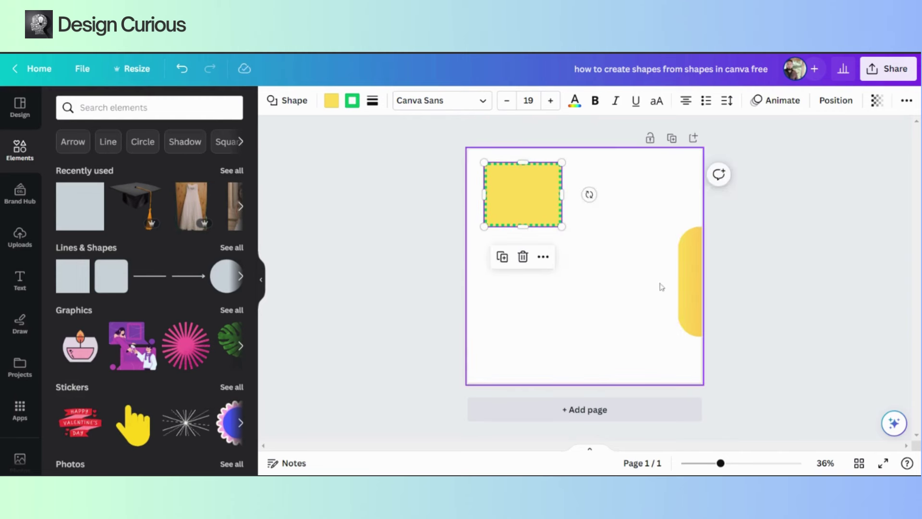
Place the gradient shape beside the yellow rectangle, shrink it to about 322 by 297, and deselect it.
left_click(686, 290)
left_click_drag(686, 290, 590, 225)
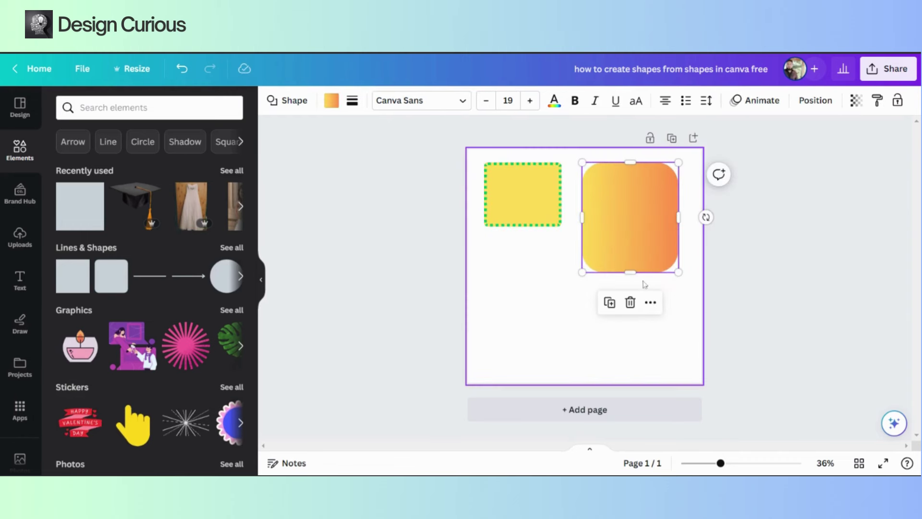
left_click_drag(679, 271, 651, 227)
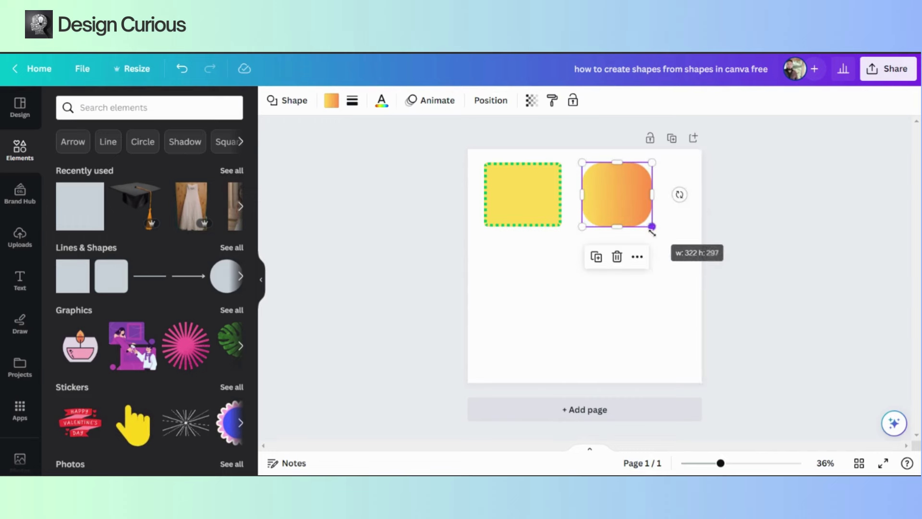
left_click(667, 290)
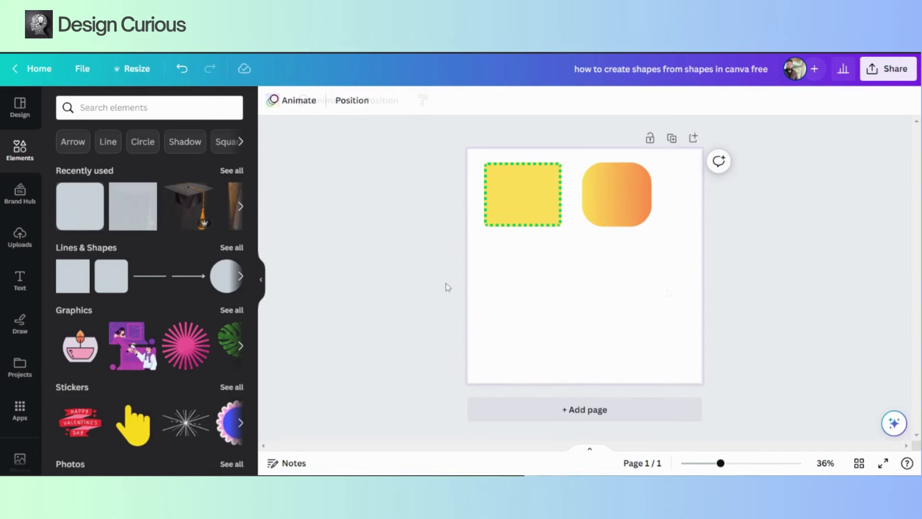
Add a many-pointed starburst from the Lines & Shapes collection and place it below the two existing shapes.
left_click(240, 248)
scroll(197, 281, "down", 3)
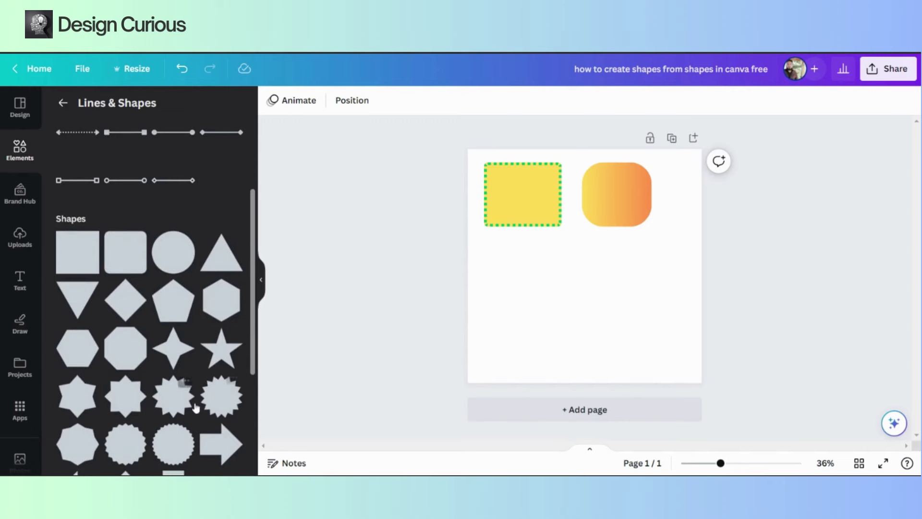
left_click(221, 404)
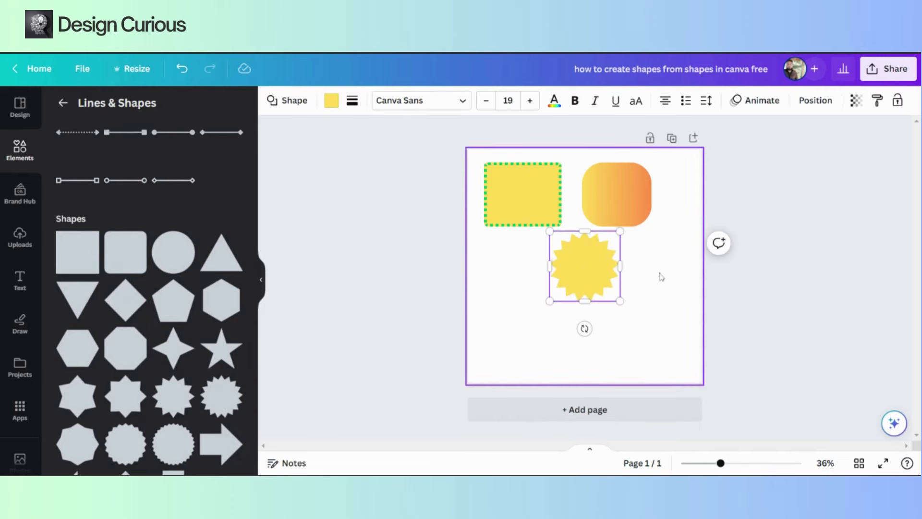
left_click_drag(582, 269, 578, 295)
Fill the starburst with the document's green and give it a dotted border with a weight of 6.
left_click(330, 101)
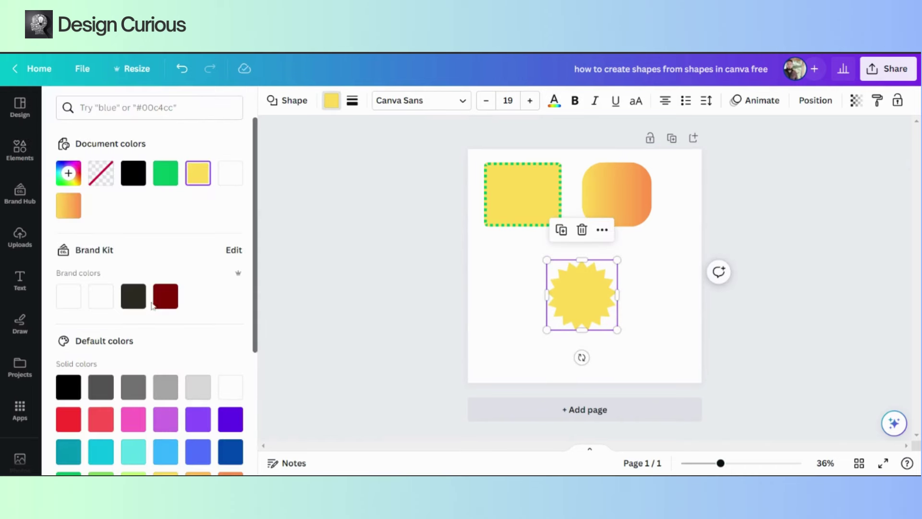
left_click(174, 174)
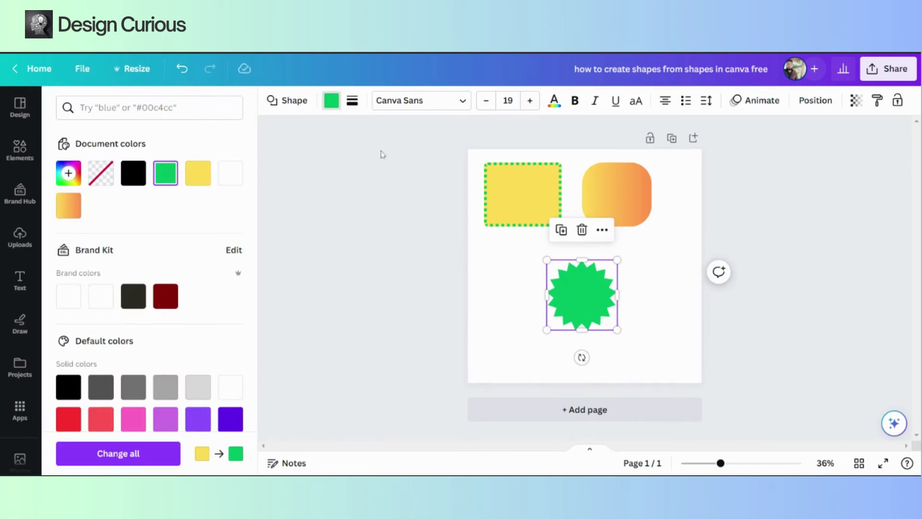
left_click(351, 102)
left_click(479, 136)
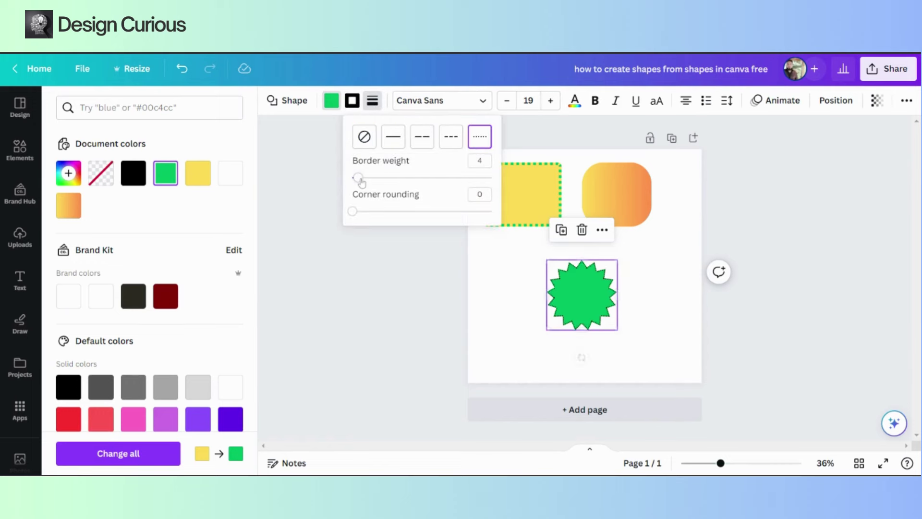
mouse_move(360, 178)
left_mouse_down()
mouse_move(404, 178)
mouse_move(361, 178)
left_mouse_up()
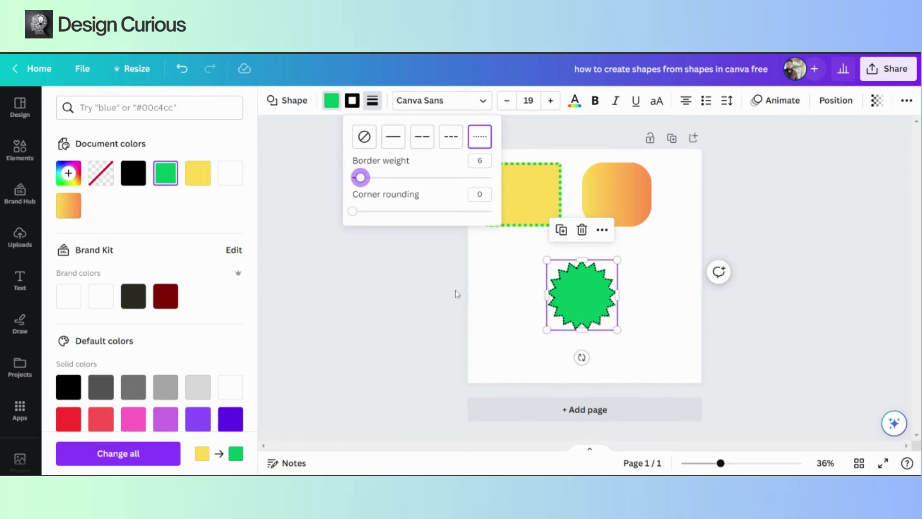
Fill the starburst with the teal-to-green default gradient.
scroll(204, 391, "down", 5)
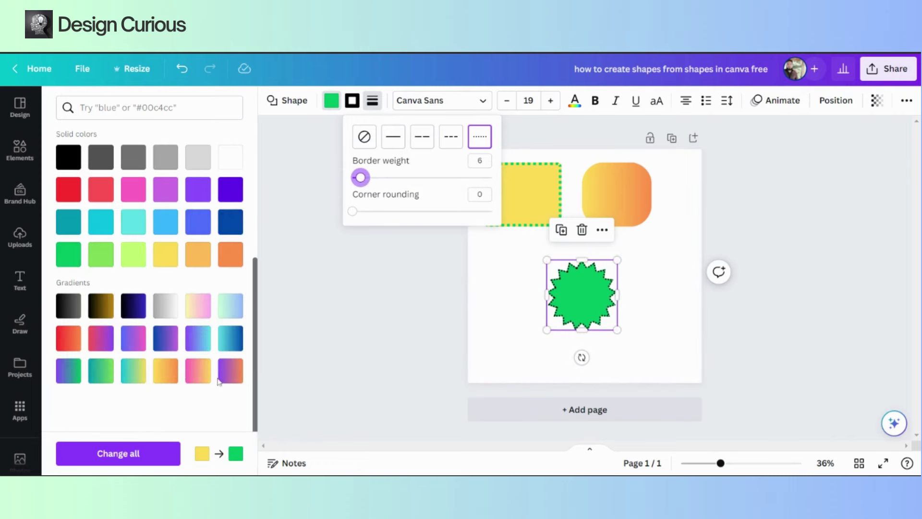
left_click(332, 100)
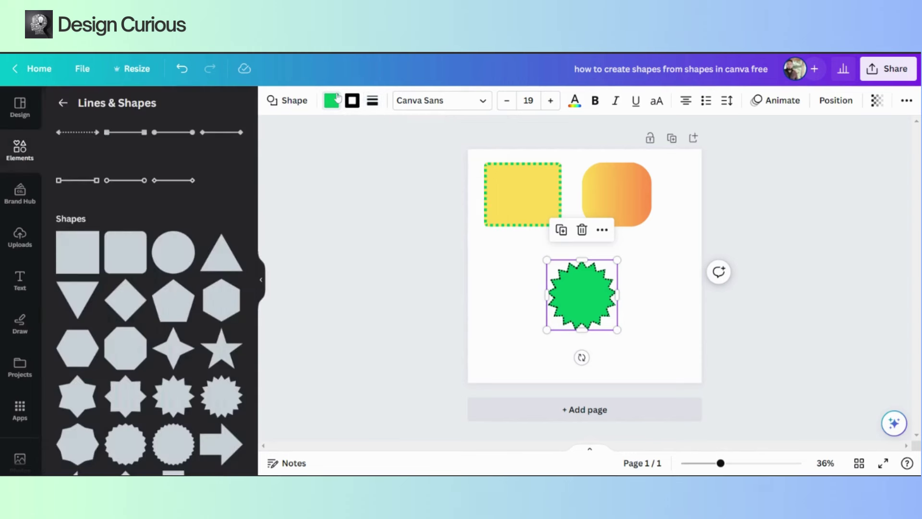
left_click(338, 98)
scroll(192, 336, "down", 4)
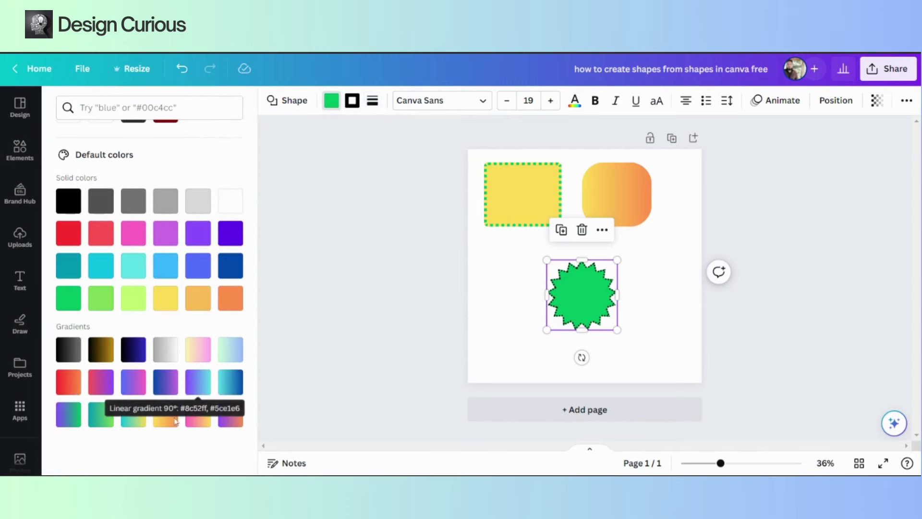
left_click(105, 419)
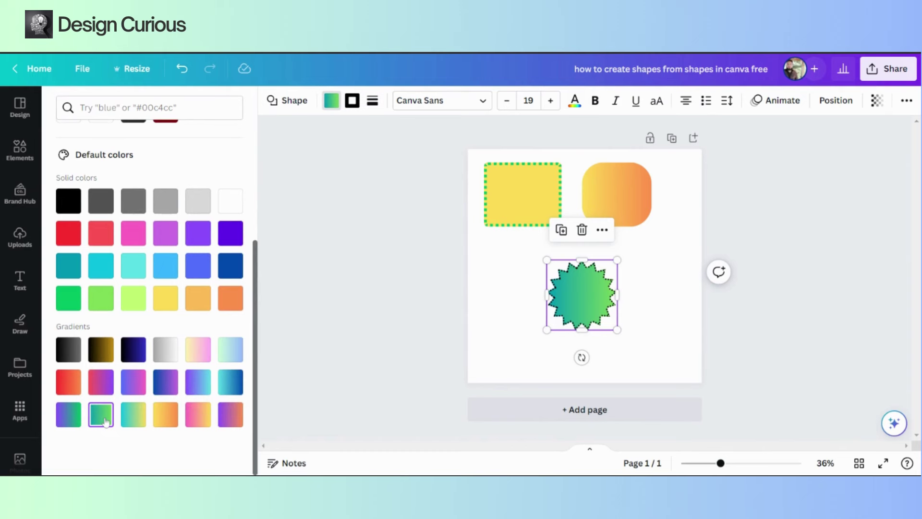
Enlarge the starburst, duplicate it, shrink the copy to about 282 by 282, and center it inside the original.
left_click_drag(616, 331, 653, 344)
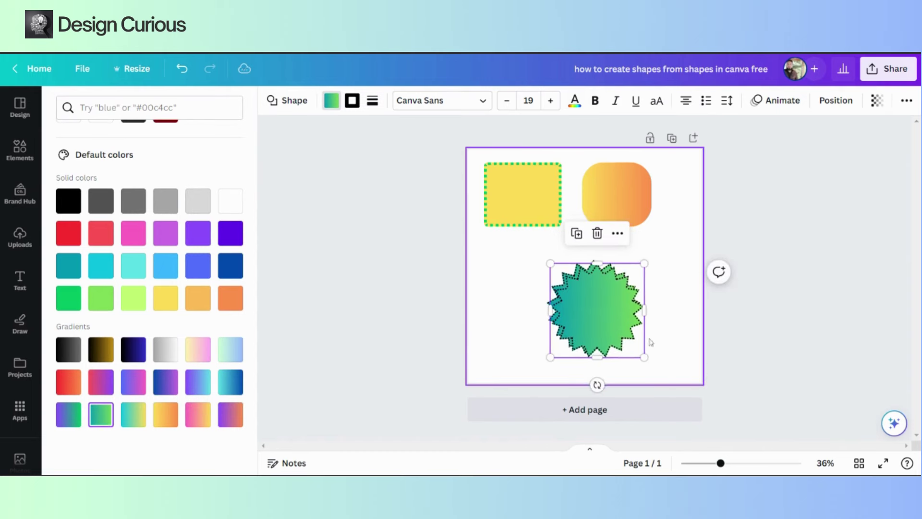
left_click_drag(650, 263, 611, 283)
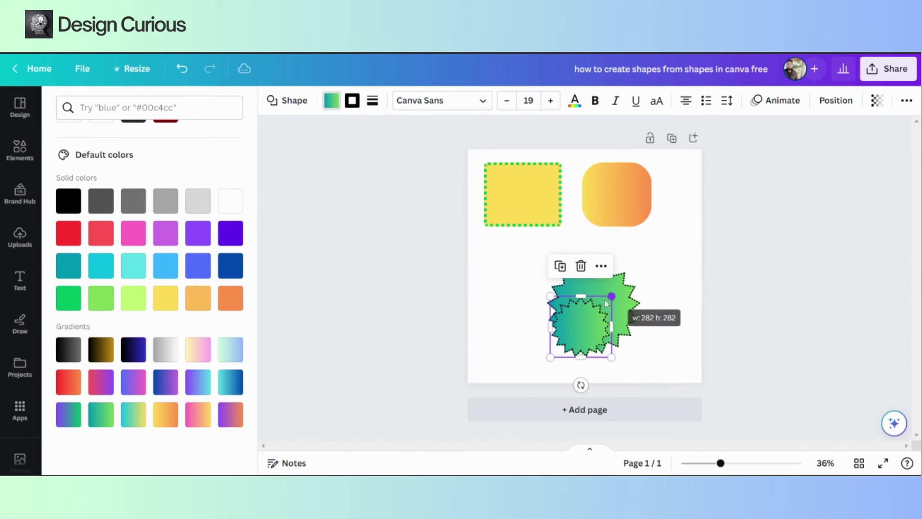
left_click_drag(579, 313, 583, 303)
Fill the inner starburst with the white brand color.
left_click(331, 100)
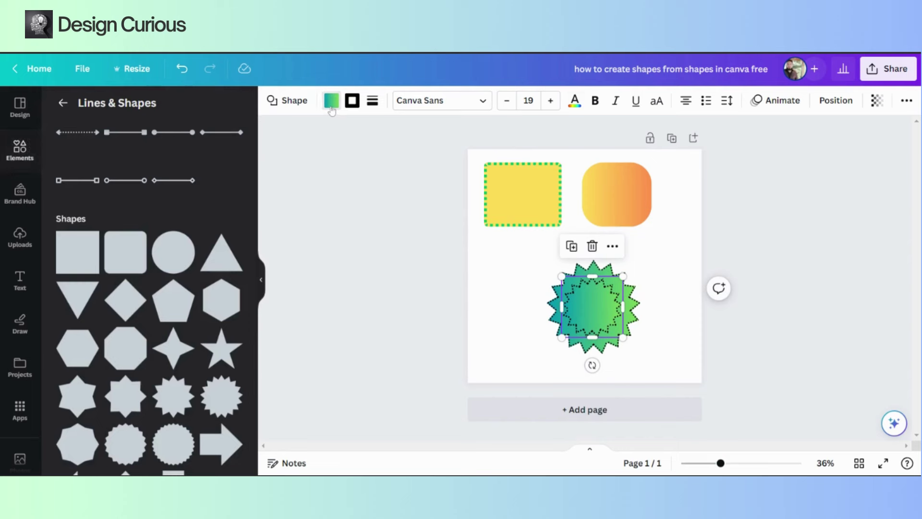
left_click(332, 100)
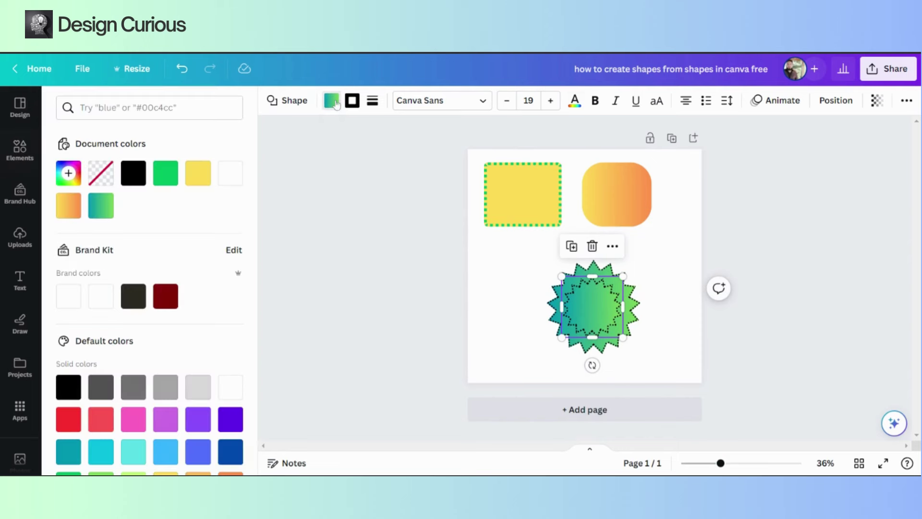
left_click(99, 306)
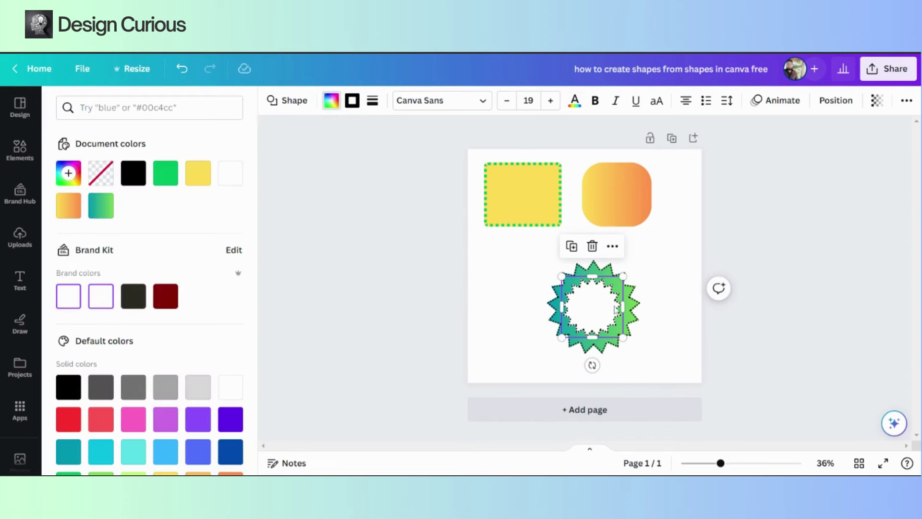
Set the inner starburst's border weight and corner rounding to 0, and deselect it.
left_click(373, 101)
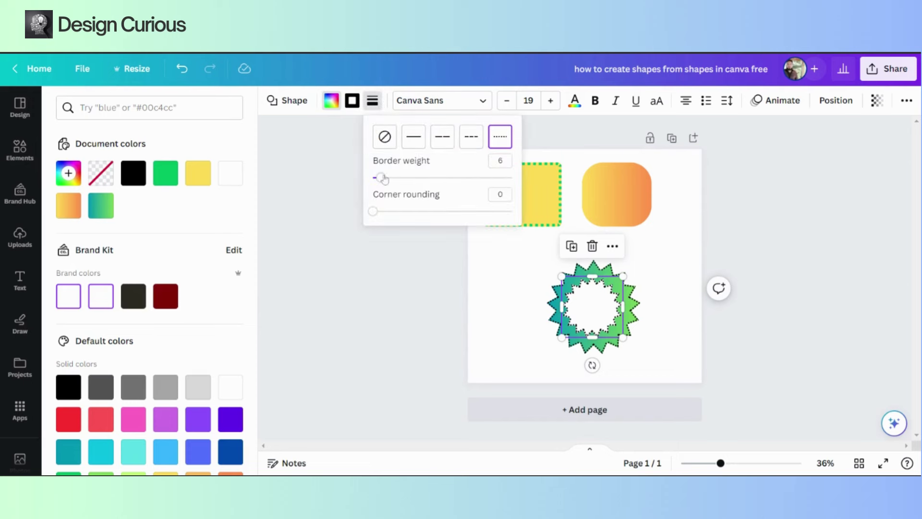
left_click_drag(382, 178, 286, 184)
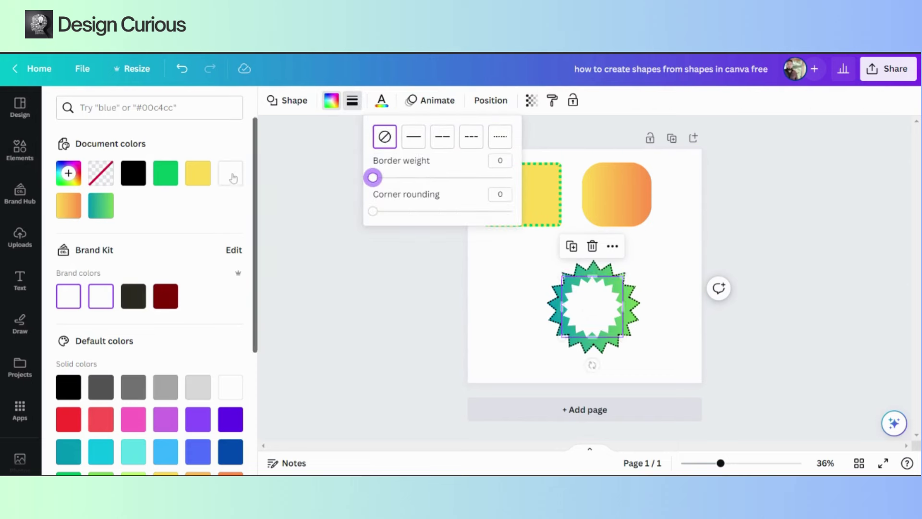
left_click(373, 211)
left_click_drag(373, 211, 342, 218)
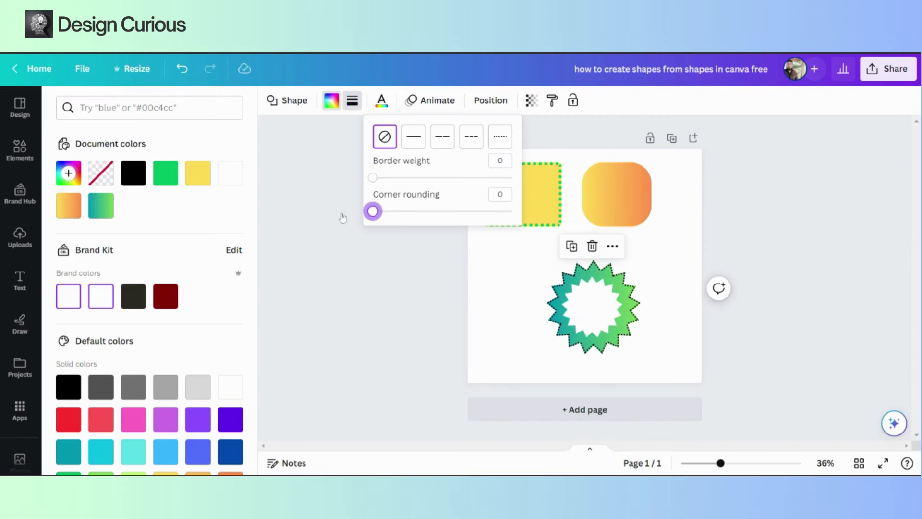
left_click(681, 336)
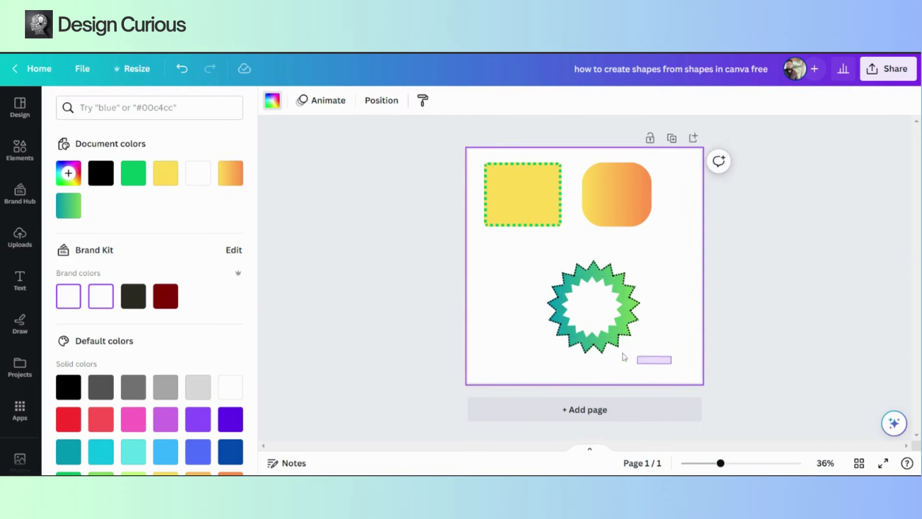
Select both starbursts, shrink them together, move them below the yellow rectangle, and deselect them.
left_click_drag(624, 357, 531, 267)
left_click_drag(613, 274, 605, 294)
left_click_drag(578, 323, 523, 268)
left_click(628, 303)
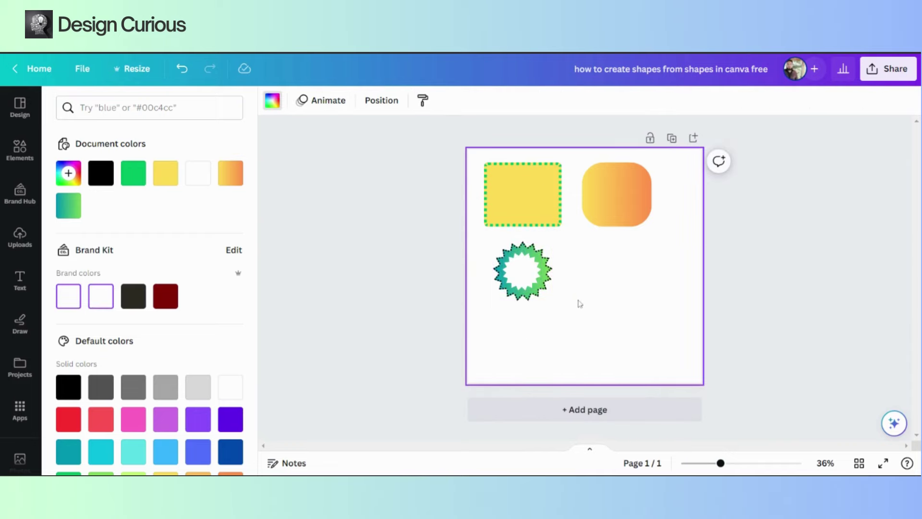
left_click(290, 256)
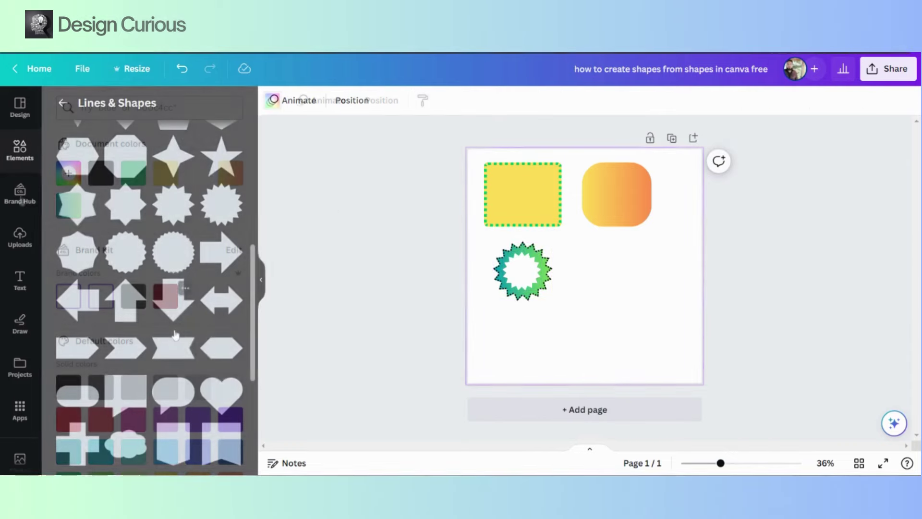
Add a downward-pointing triangle and move it to the open area below the gradient shape.
left_click(82, 283)
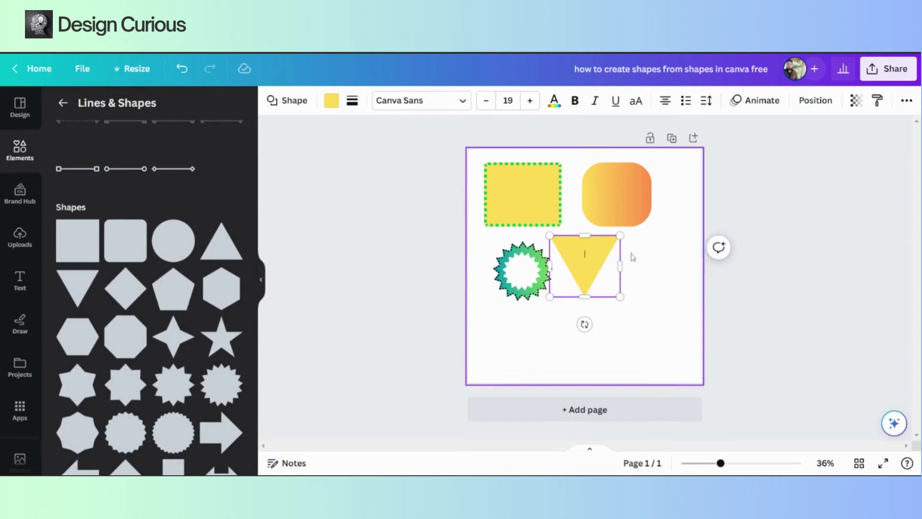
left_click_drag(599, 273, 627, 313)
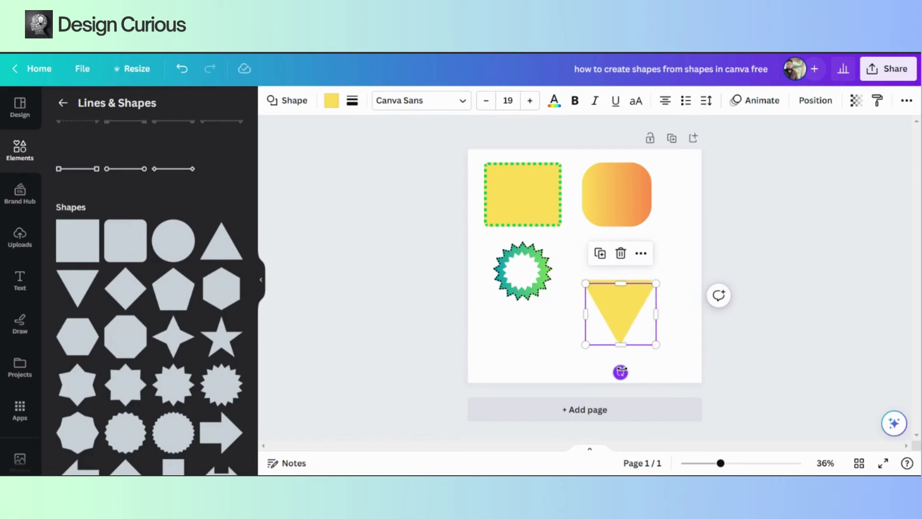
Overlap the triangle with an upside-down duplicate to form an hourglass, and move the pair up beside the starburst.
left_click_drag(617, 369, 622, 246)
left_click(680, 378)
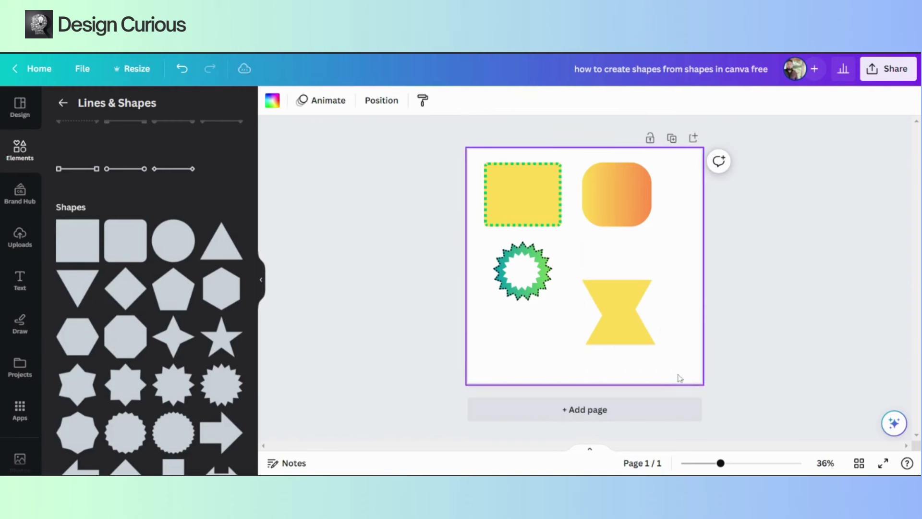
left_click_drag(627, 334, 616, 275)
left_click(674, 371)
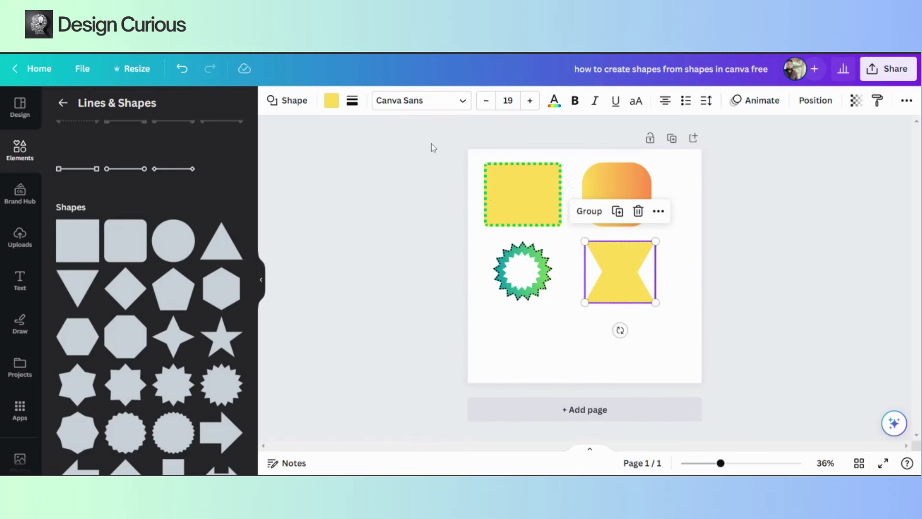
Give both hourglass triangles a solid border with a weight of 36, and deselect them.
left_click(353, 100)
left_click_drag(360, 182, 403, 181)
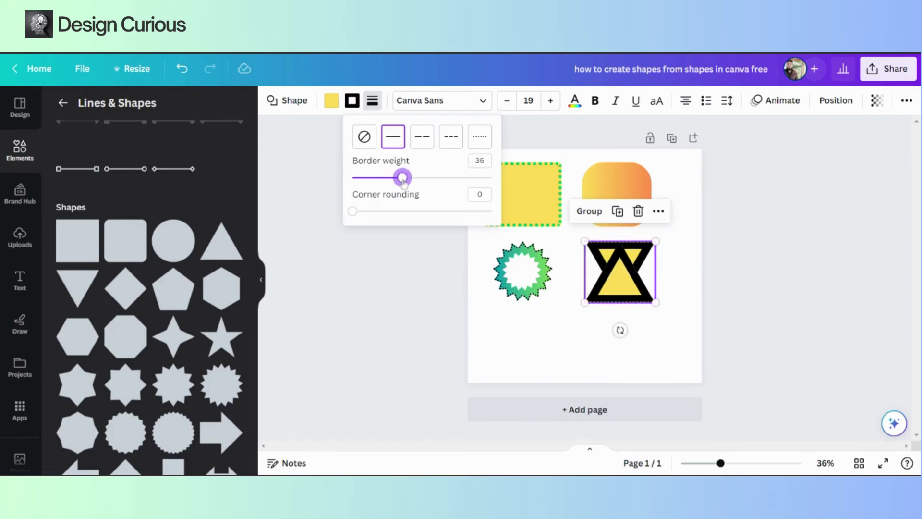
left_click(666, 347)
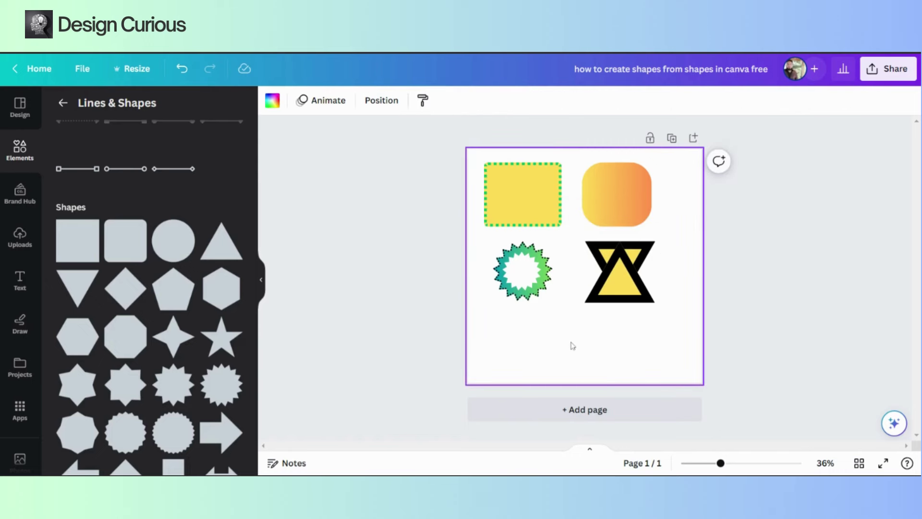
Add a small right-pointing arrow below the starburst and fill it with the dark red brand color.
scroll(229, 380, "down", 3)
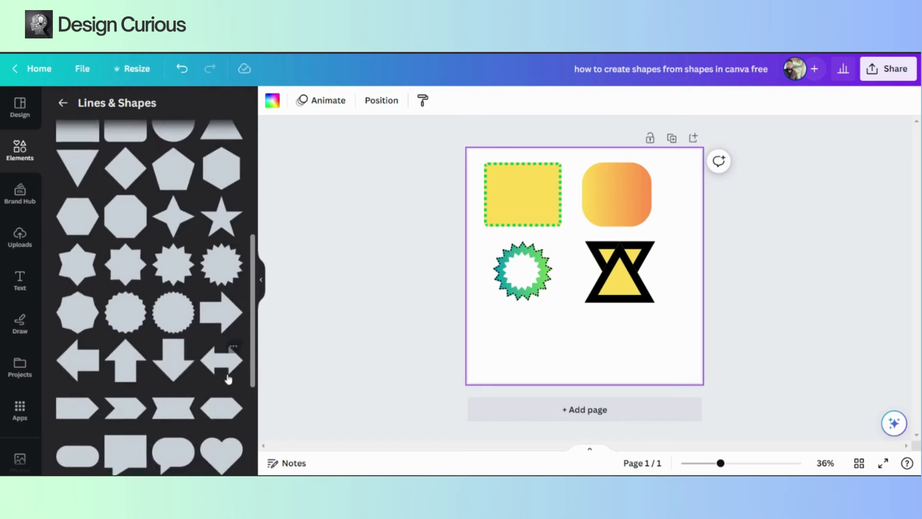
left_click(221, 314)
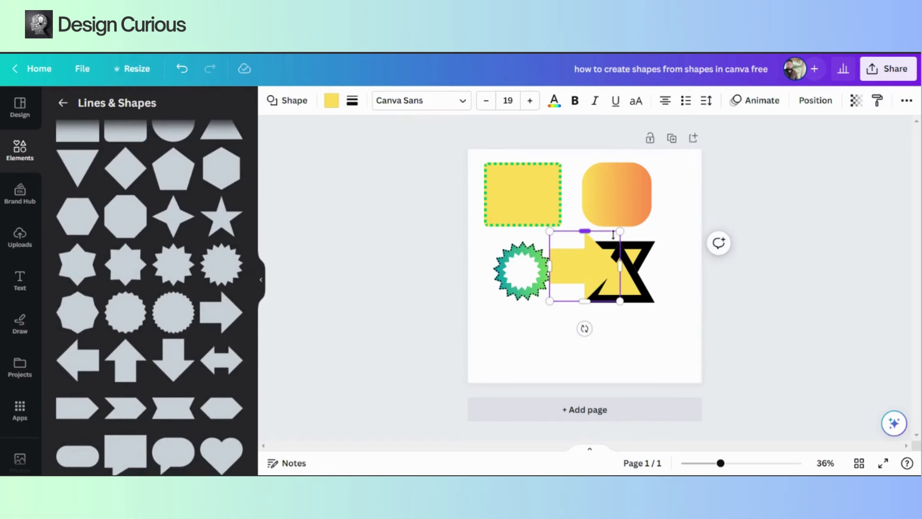
left_click_drag(613, 235, 523, 343)
left_click(644, 352)
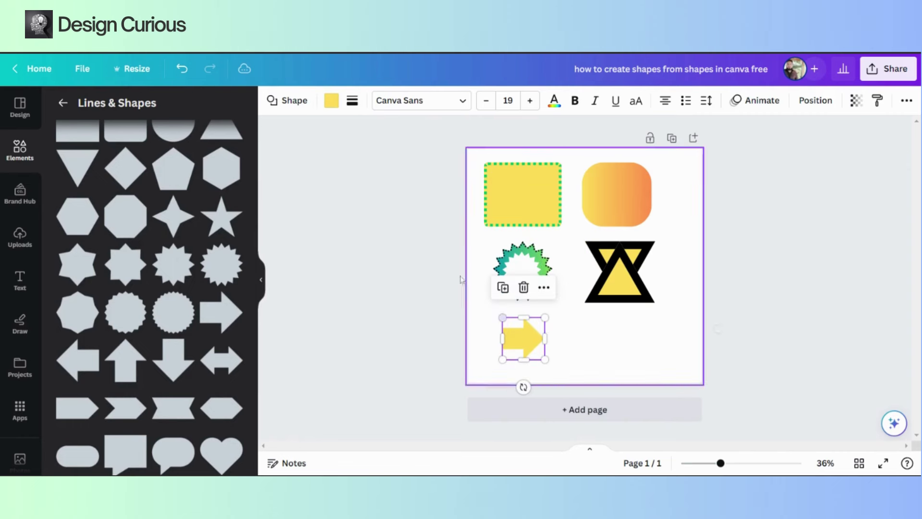
left_click(332, 101)
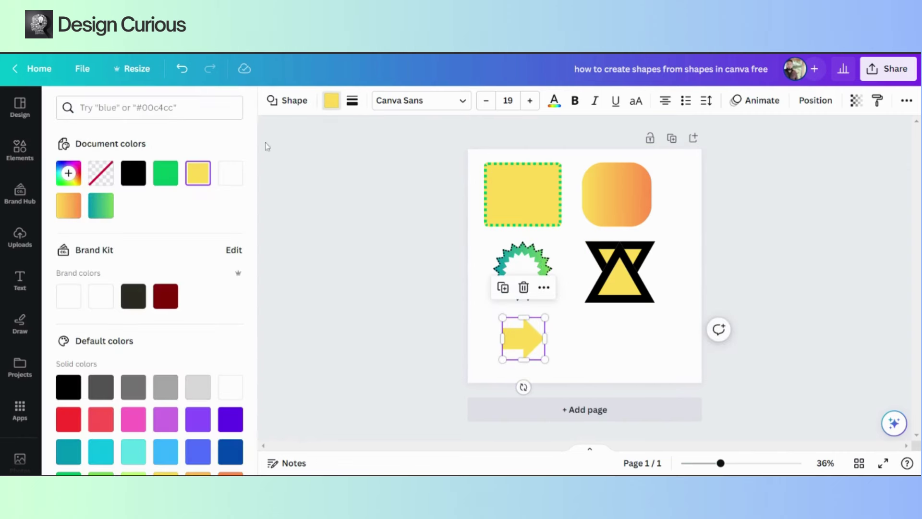
left_click(172, 303)
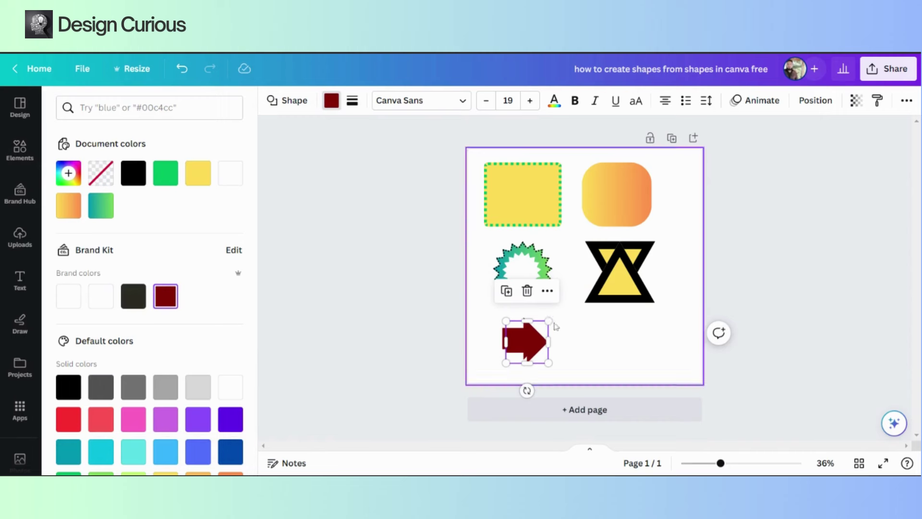
Layer a smaller white duplicate of the arrow over the dark red one, shifted toward its tip.
left_click_drag(548, 320, 527, 342)
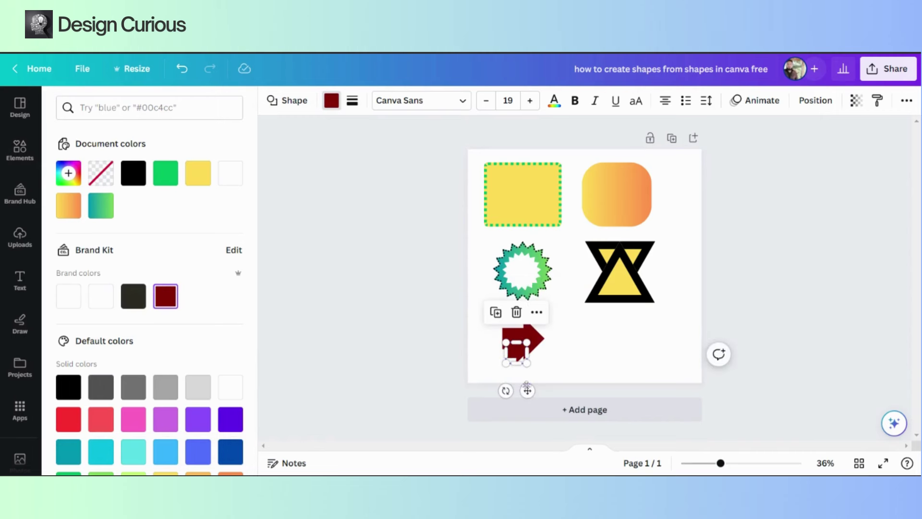
left_click_drag(527, 385, 530, 376)
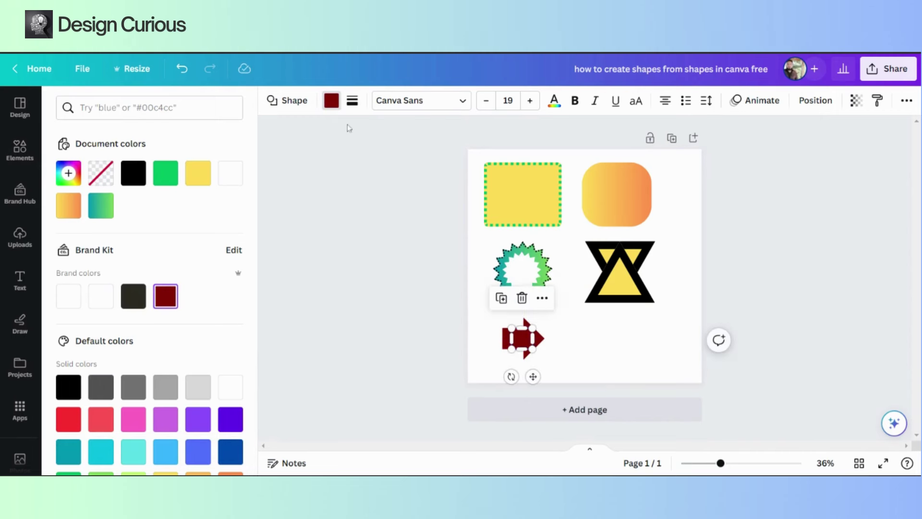
left_click(331, 100)
left_click(104, 300)
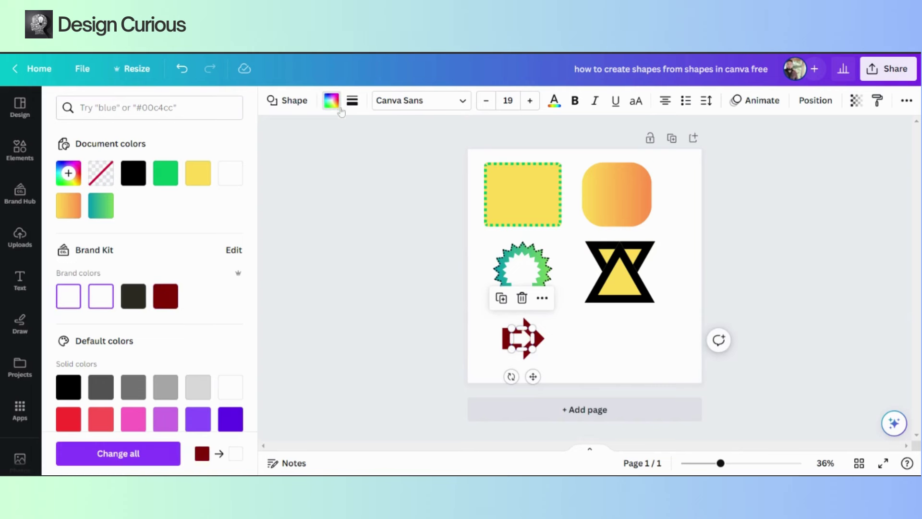
left_click(576, 348)
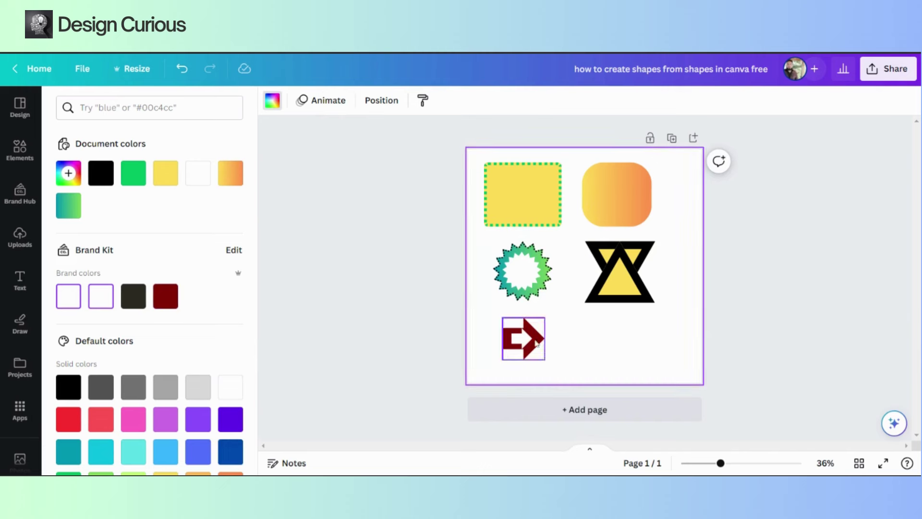
left_click(520, 339)
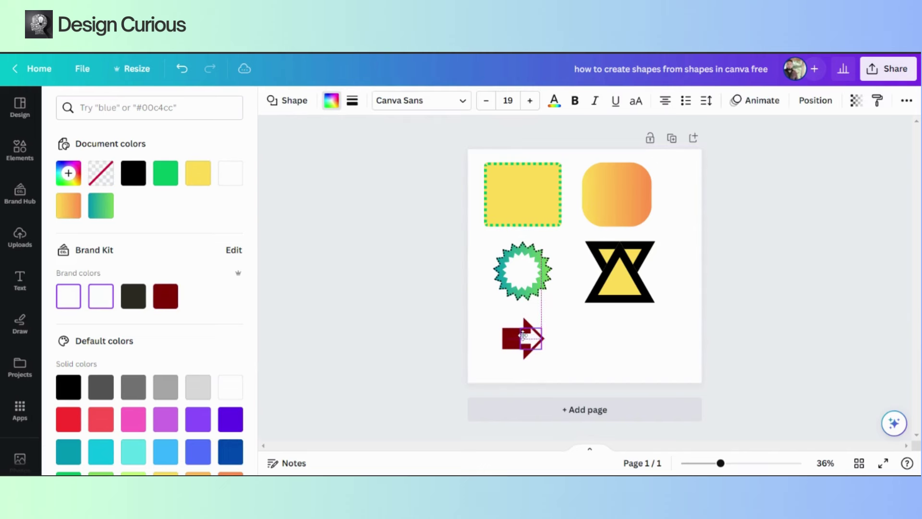
left_click(566, 361)
Give both arrows a dotted border with weight 2 and corner rounding of 100, and deselect them.
left_click_drag(536, 359, 468, 312)
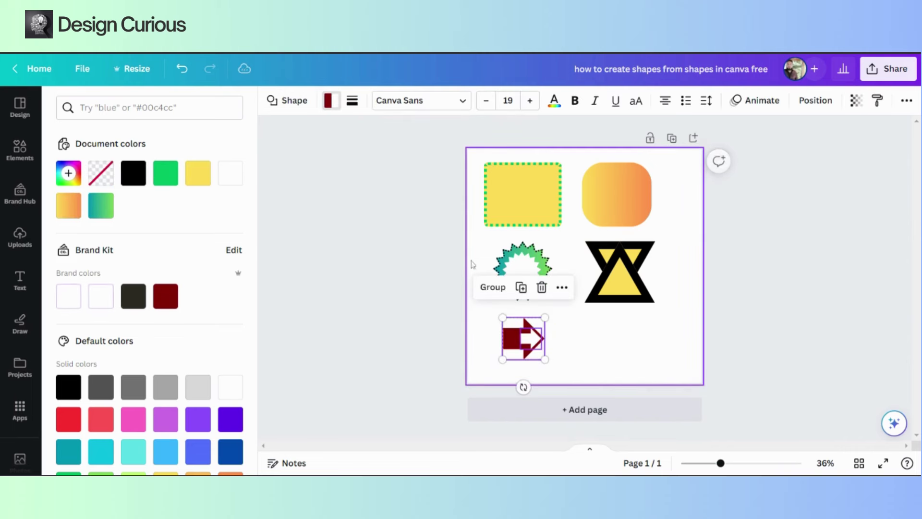
left_click(352, 101)
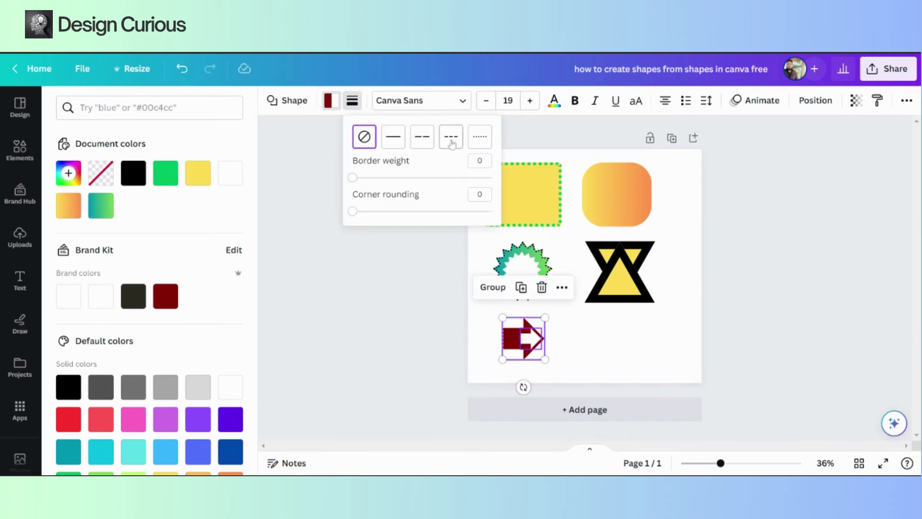
left_click(481, 139)
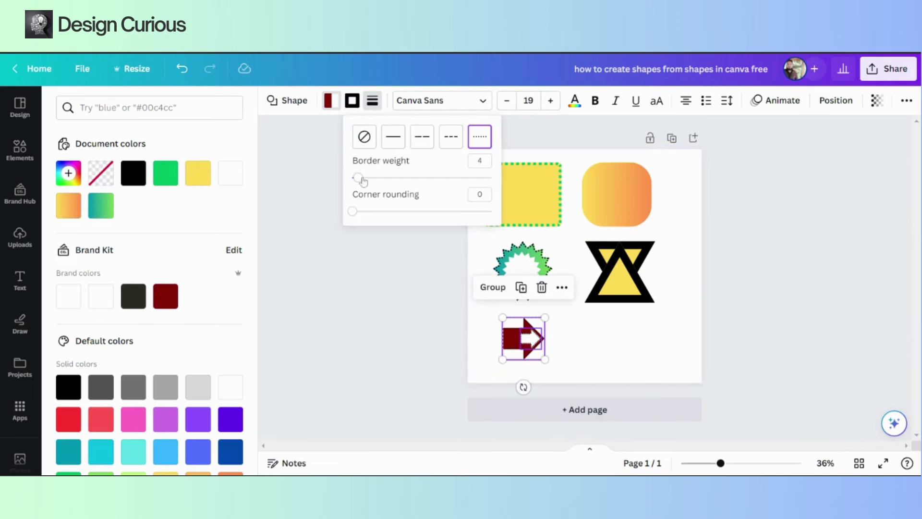
mouse_move(362, 181)
left_mouse_down()
mouse_move(438, 177)
mouse_move(344, 184)
mouse_move(354, 177)
left_mouse_up()
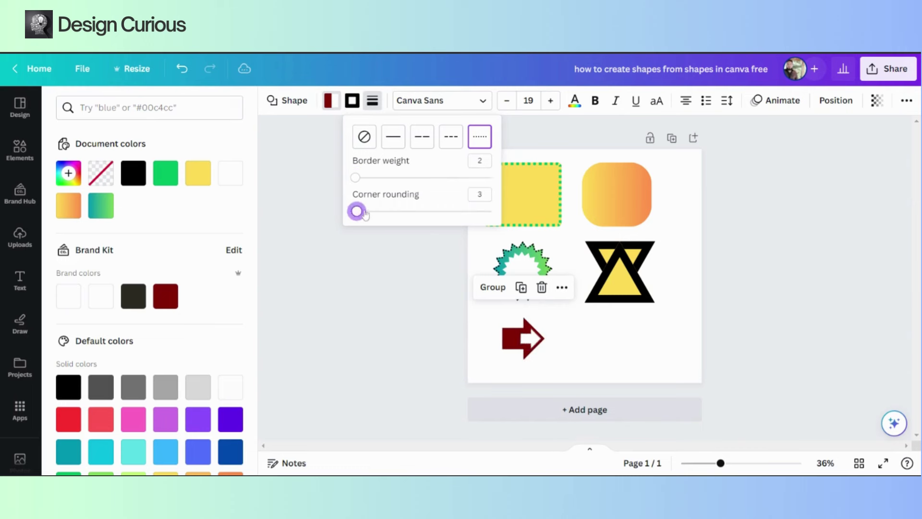
left_click_drag(352, 211, 492, 211)
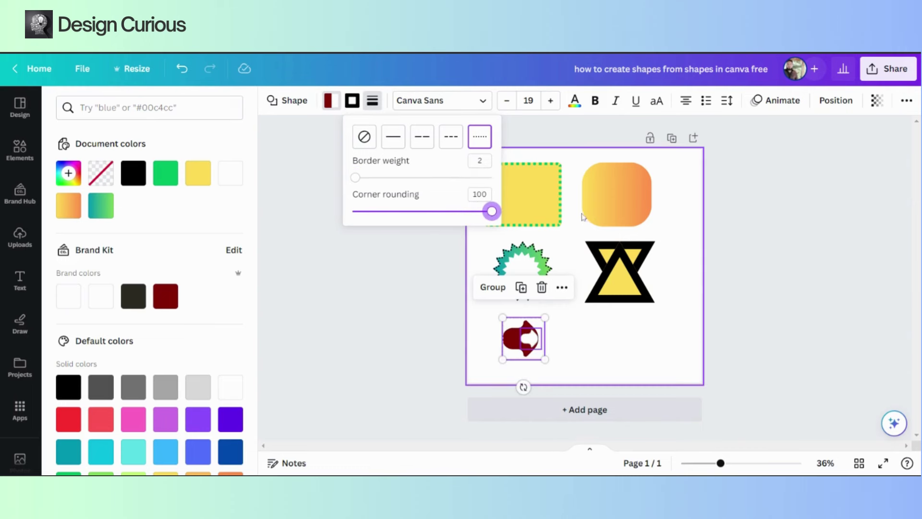
left_click(596, 356)
Select both arrows, enlarge them together in place below the starburst, and deselect them.
left_click_drag(560, 365, 486, 317)
left_click_drag(544, 360, 541, 336)
left_click(600, 364)
left_click(546, 359)
left_click(601, 375)
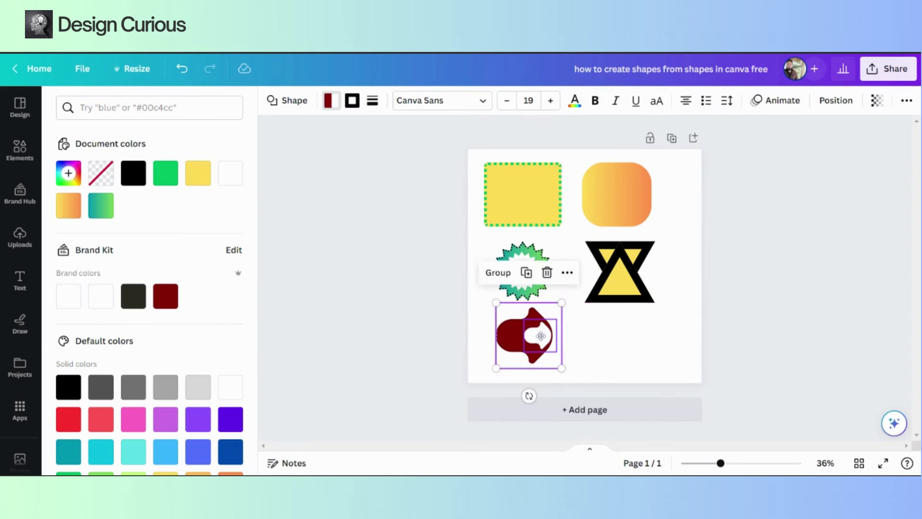
left_click(620, 358)
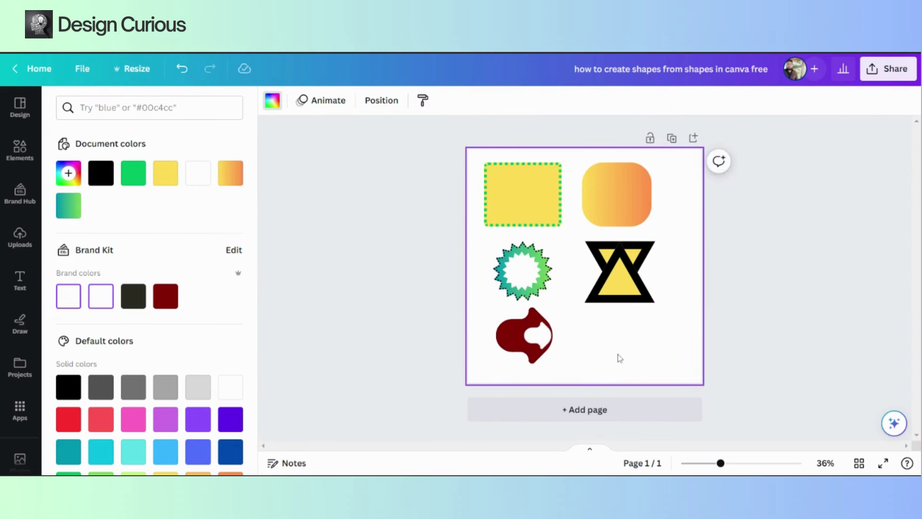
Add a heart shape, shrink it slightly, and place it below the hourglass.
left_click(20, 150)
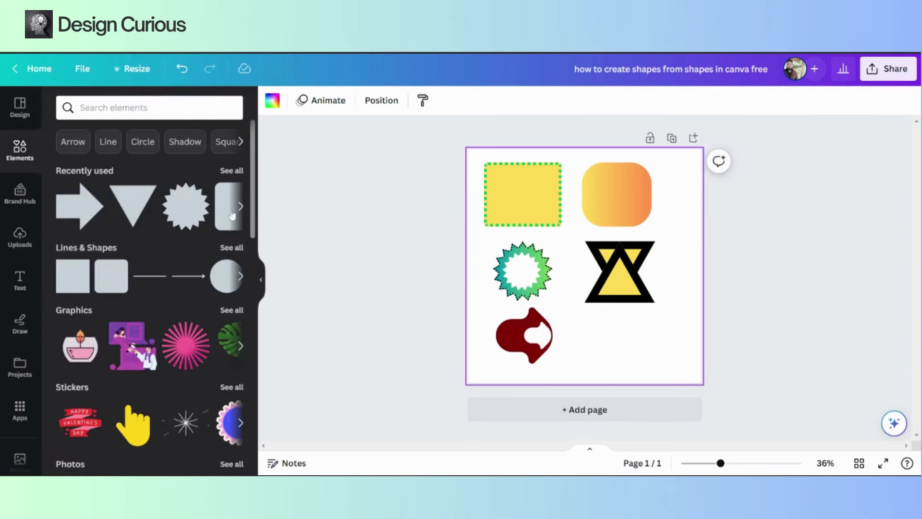
left_click(232, 248)
scroll(173, 327, "down", 5)
scroll(178, 334, "down", 5)
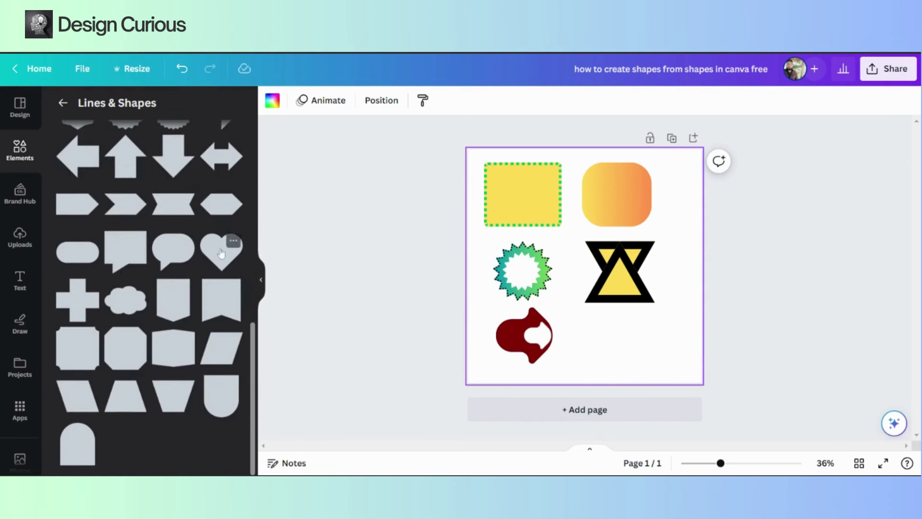
left_click(220, 253)
left_click(555, 254)
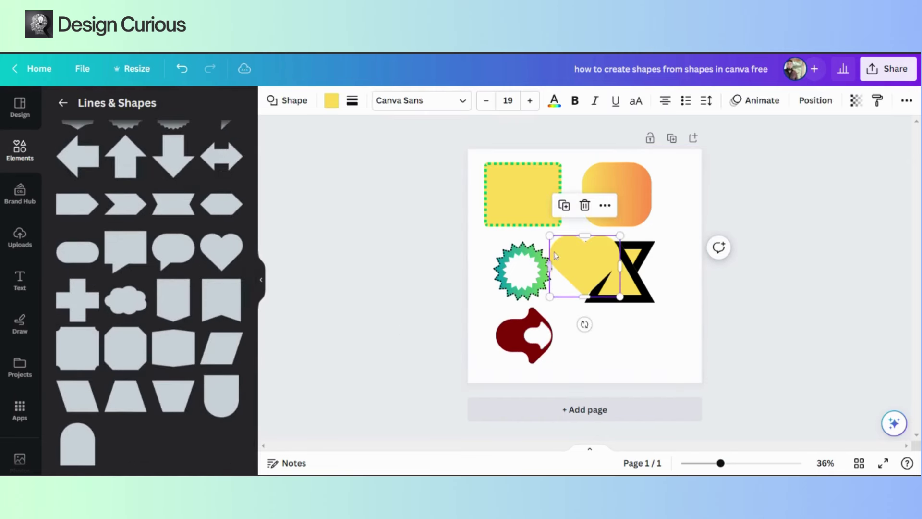
left_click_drag(623, 240, 632, 341)
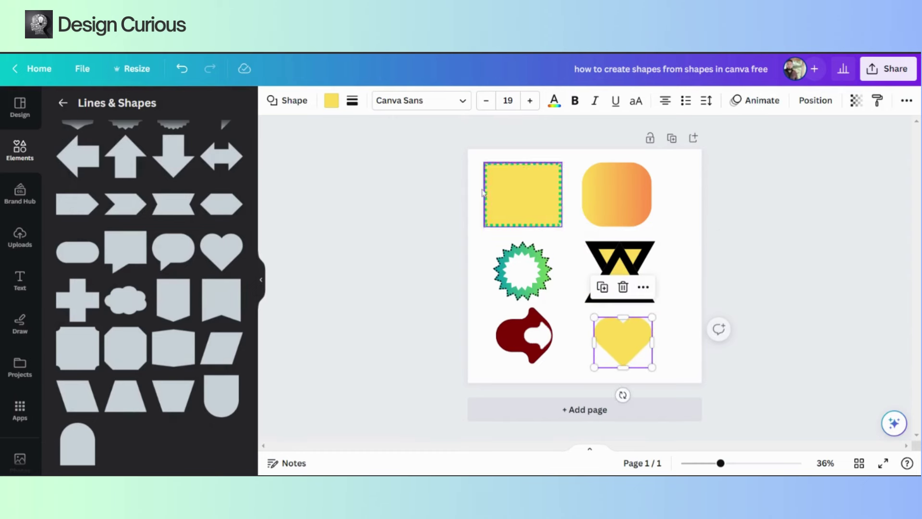
Fill the heart with the red-to-orange gradient.
left_click(331, 101)
scroll(187, 353, "down", 4)
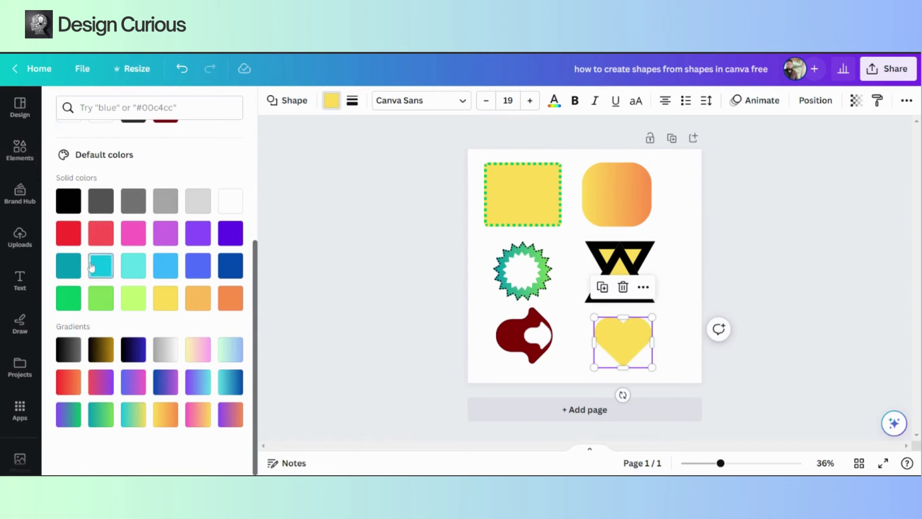
left_click(69, 382)
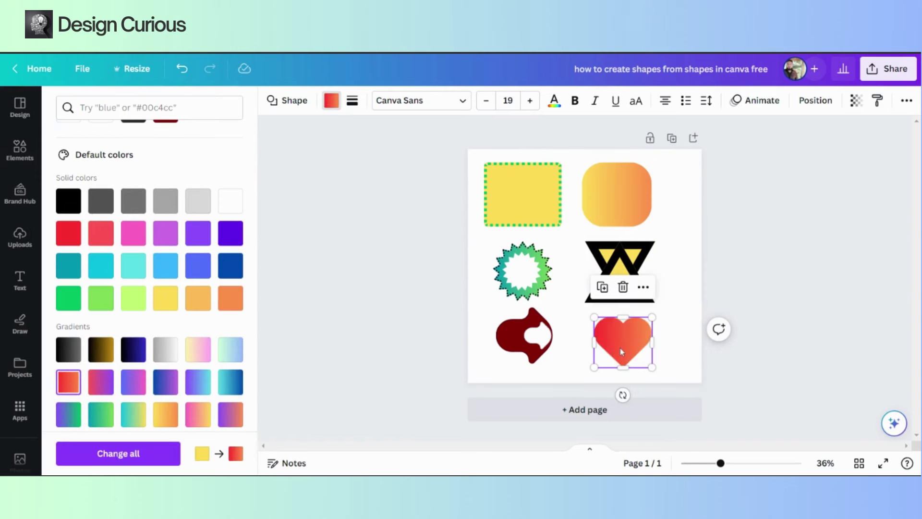
Center a smaller duplicate of the heart inside the original, fill it with white, and deselect it.
left_click_drag(621, 352, 625, 354)
left_click_drag(653, 321, 615, 340)
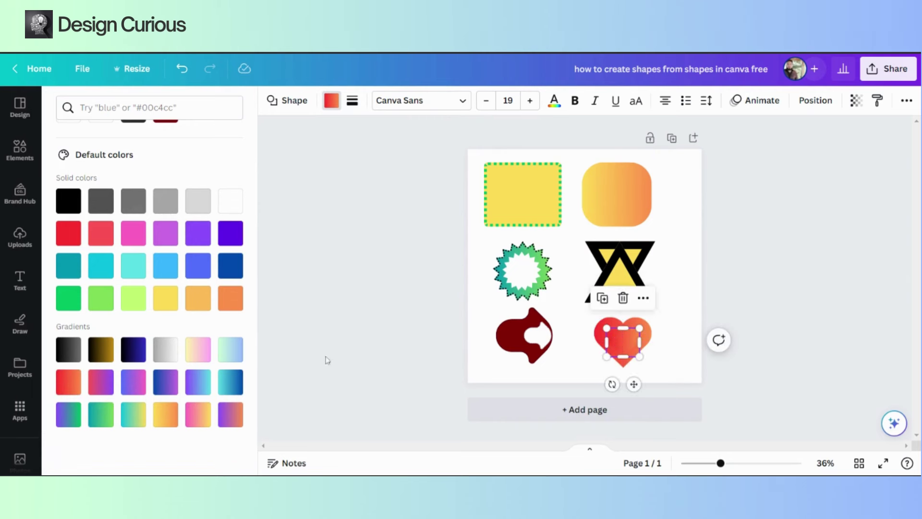
left_click(102, 418)
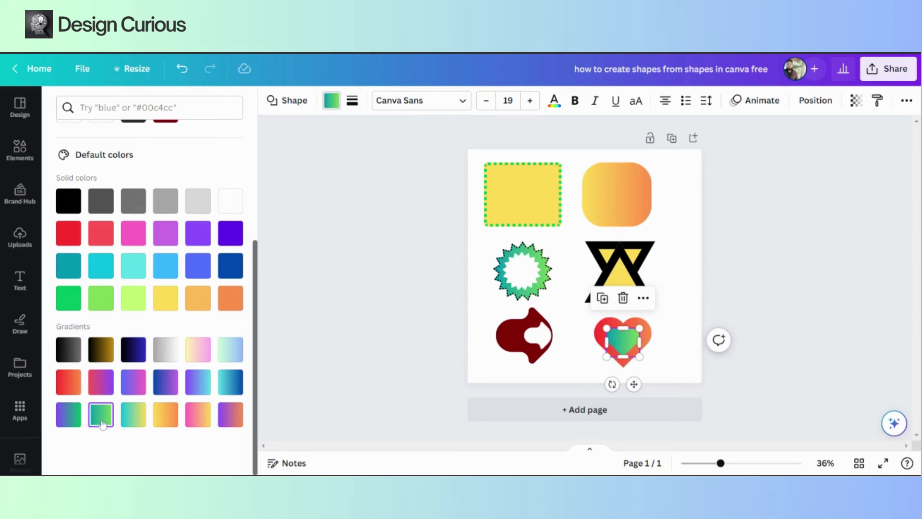
left_click(228, 202)
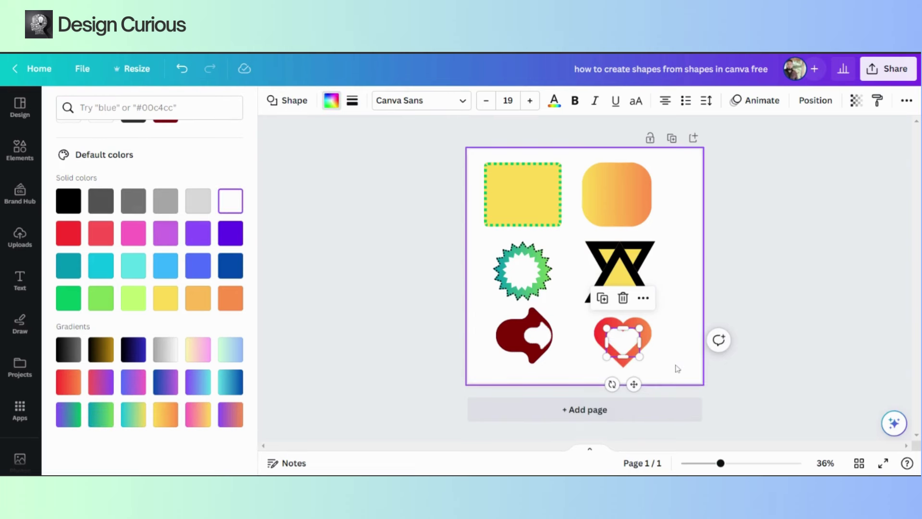
left_click(658, 371)
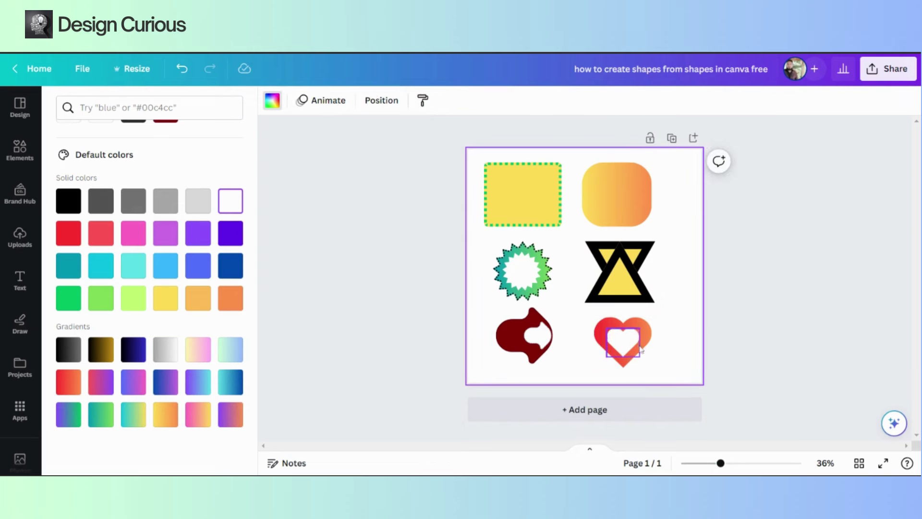
Select both hearts and give them a long-dashed border with a weight of 5.
left_click_drag(678, 370, 598, 332)
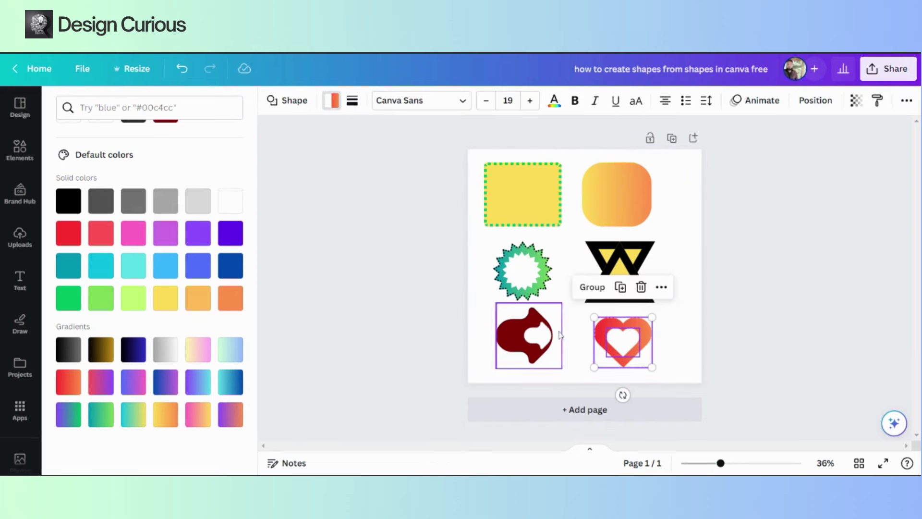
left_click(352, 101)
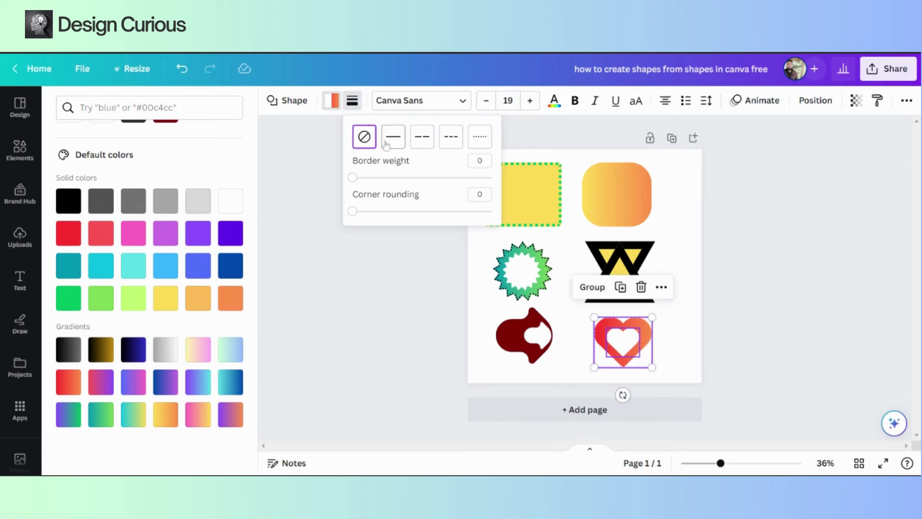
left_click(483, 139)
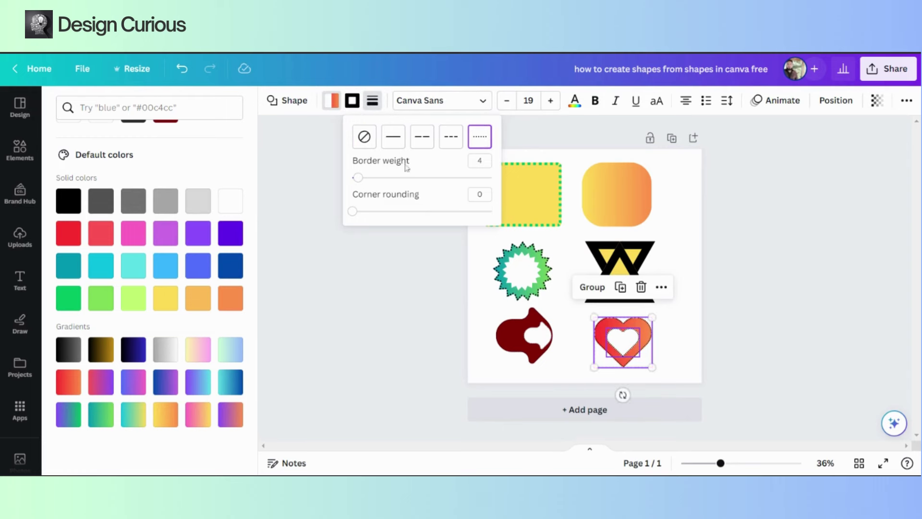
left_click_drag(361, 181, 321, 217)
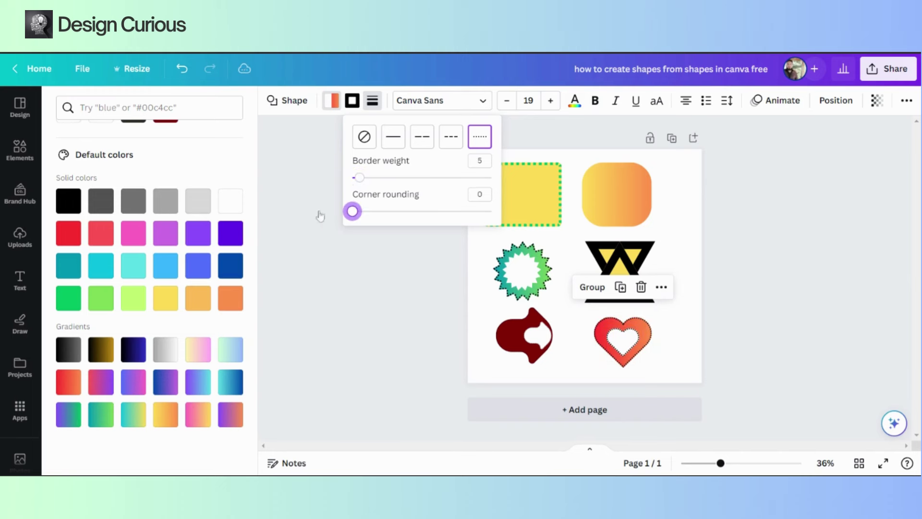
left_click(431, 136)
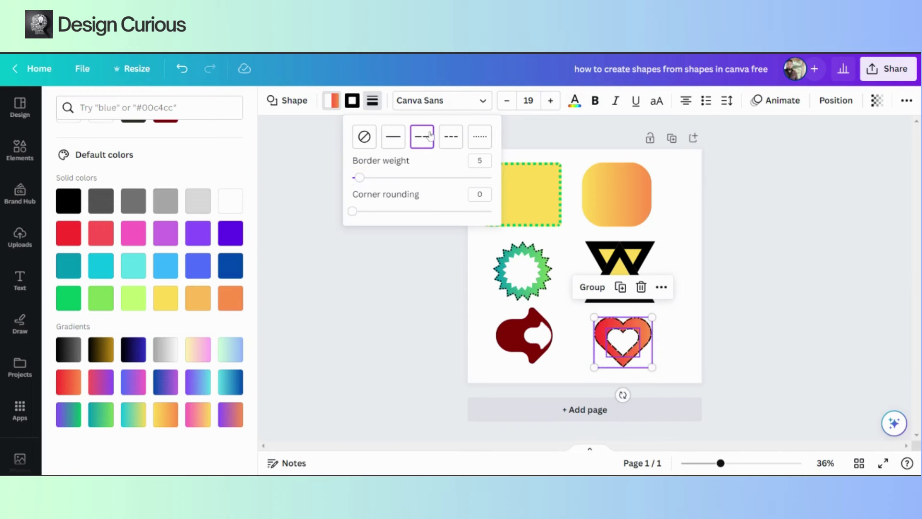
Set the border color of both hearts to the dark red brand color.
left_click(352, 101)
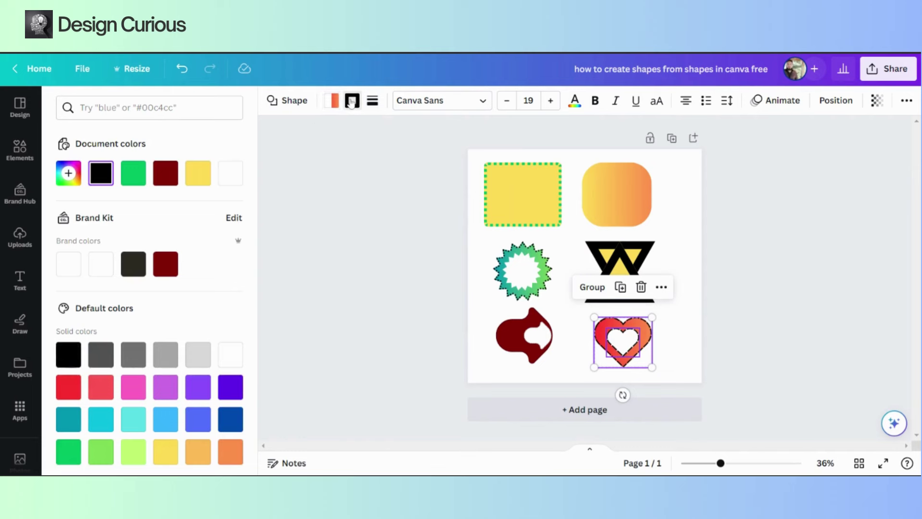
scroll(202, 384, "down", 1)
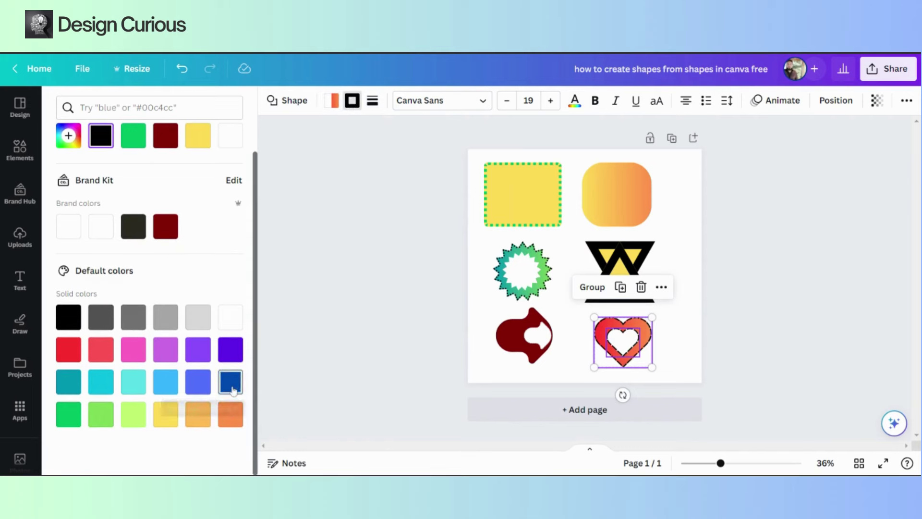
left_click(62, 353)
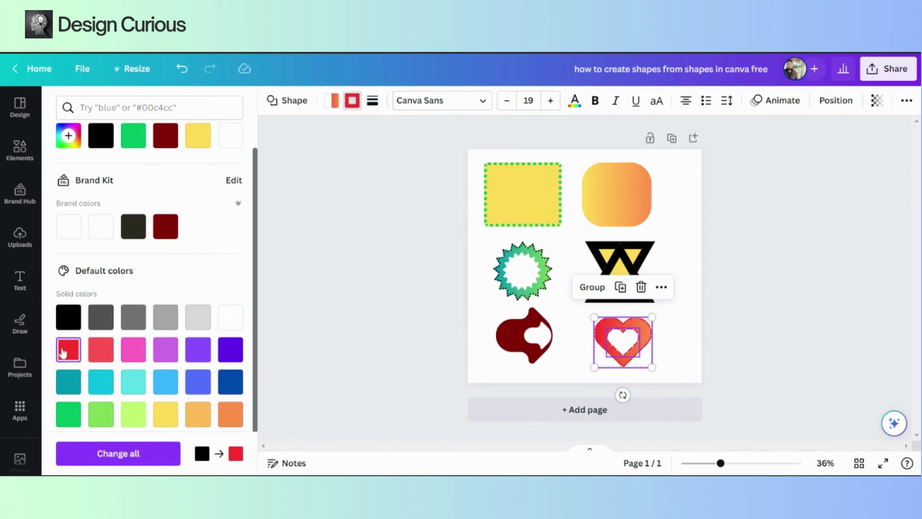
left_click(166, 226)
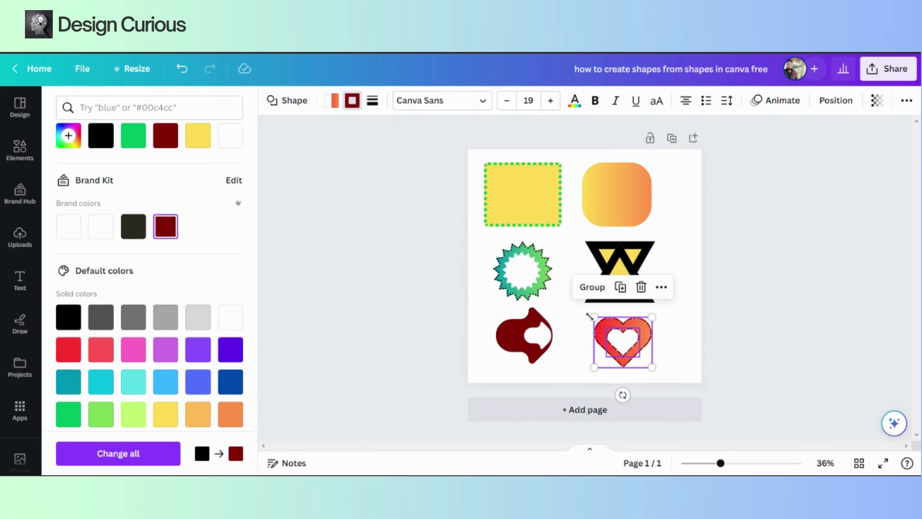
Try alternative shapes for the nested hearts, including a pentagon arrow, down and left arrows, starbursts and a round speech bubble.
left_click(287, 102)
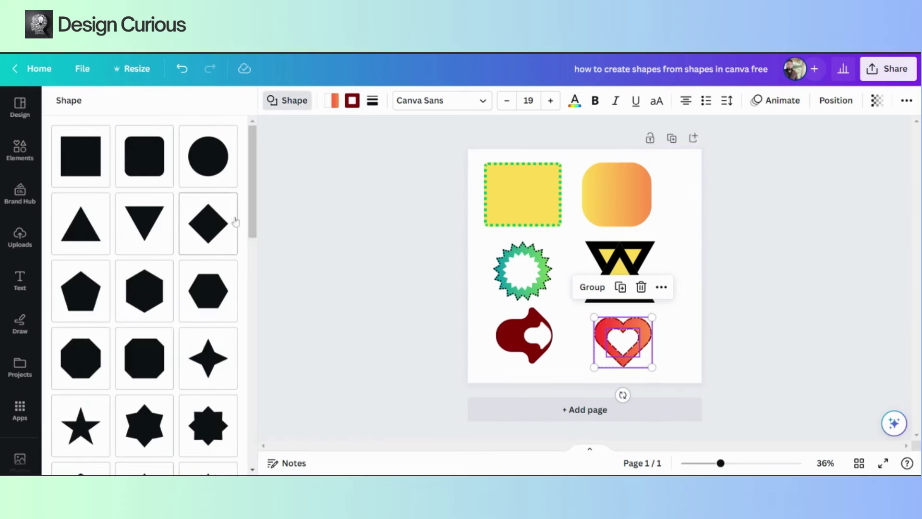
scroll(235, 221, "down", 8)
left_click(207, 341)
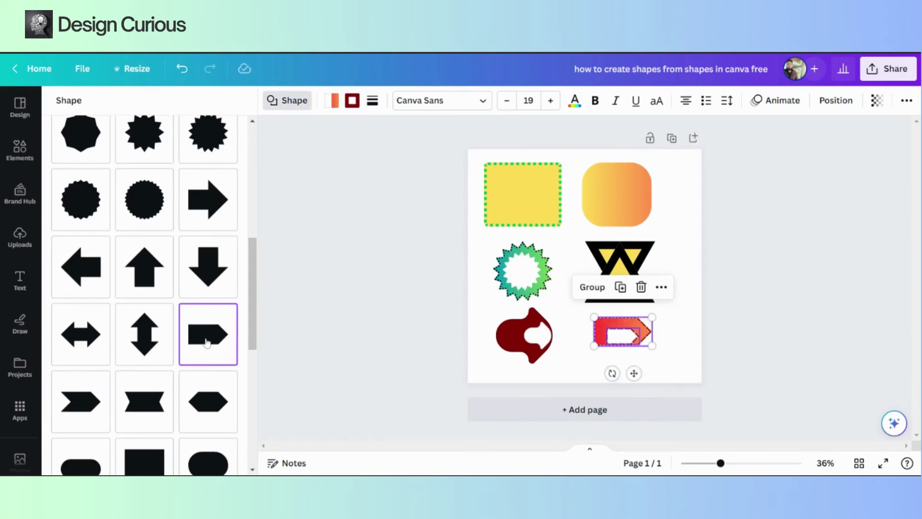
left_click(211, 279)
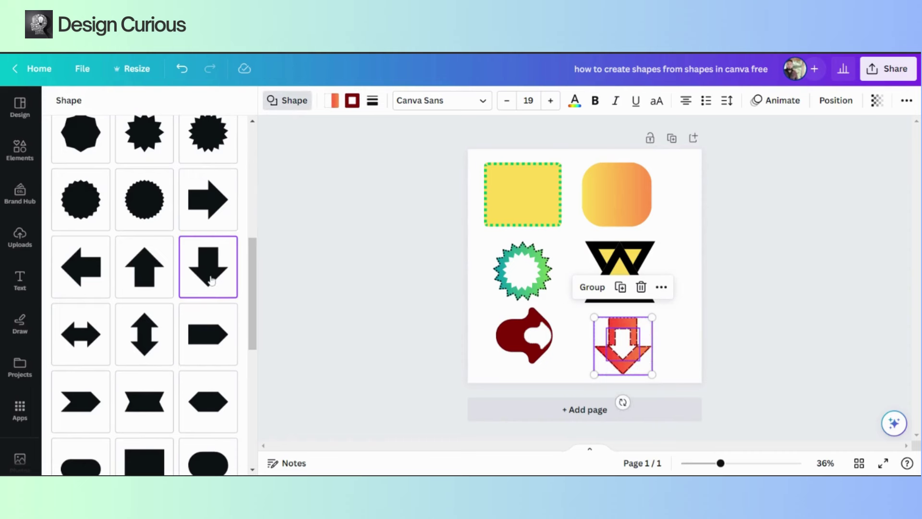
left_click(207, 136)
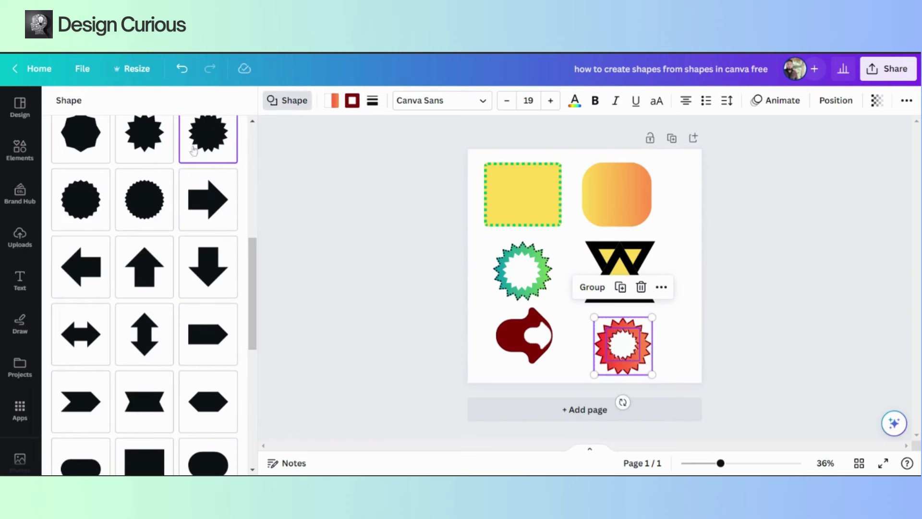
left_click(134, 218)
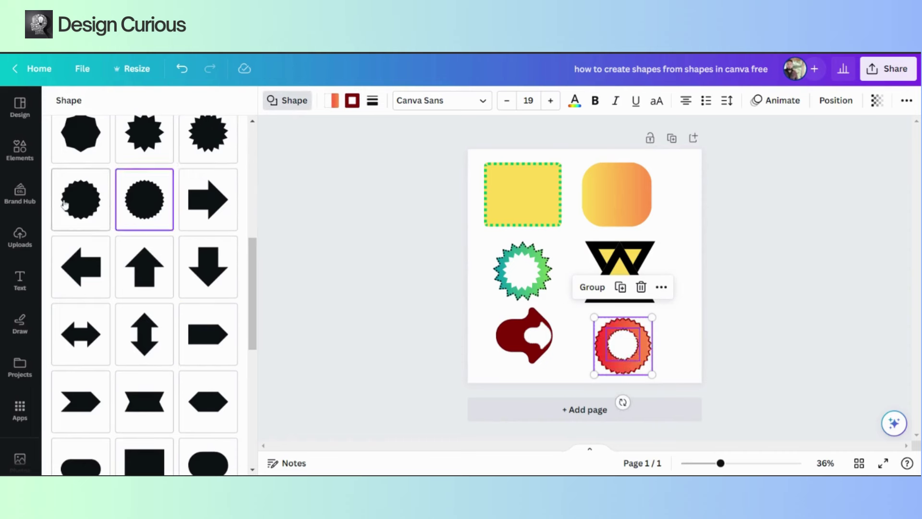
left_click(83, 278)
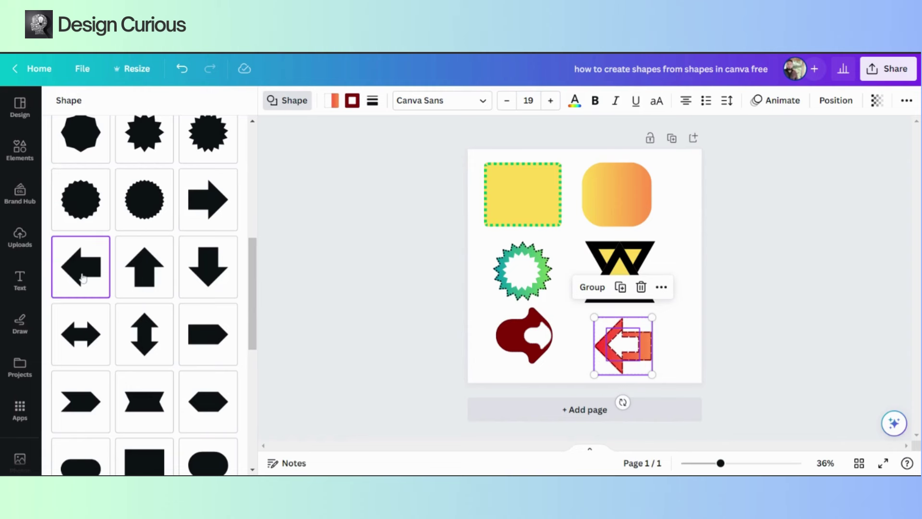
left_click(208, 458)
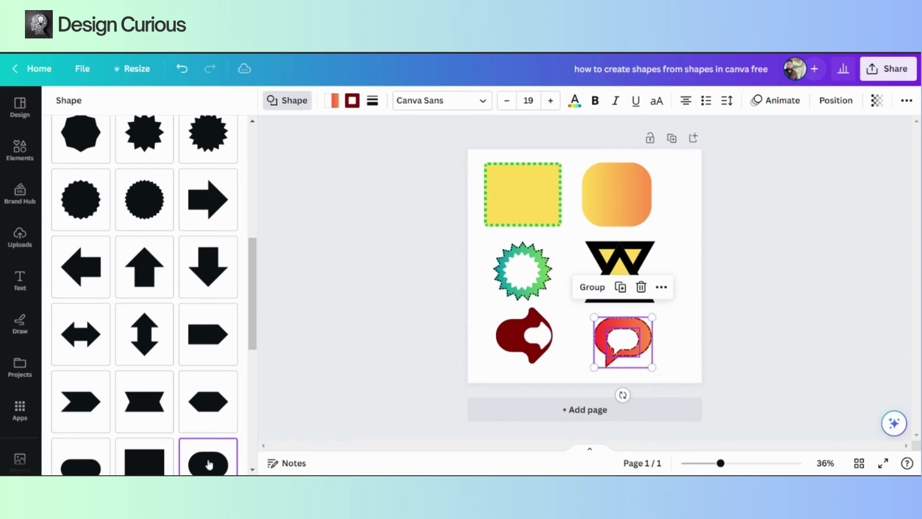
Change both nested shapes to the round-topped arch, position them below the hourglass, and deselect them.
scroll(184, 382, "down", 5)
left_click(150, 376)
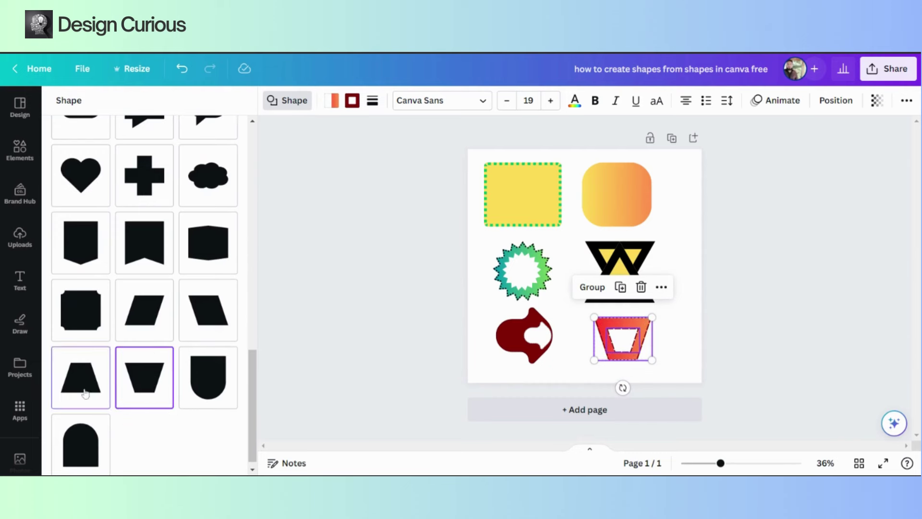
left_click(81, 377)
left_click(89, 419)
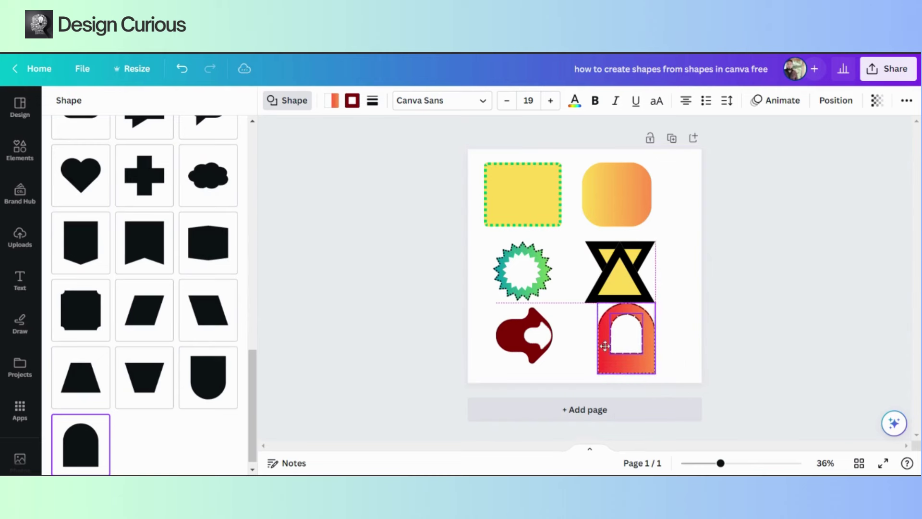
left_click_drag(601, 361, 596, 351)
left_click(681, 354)
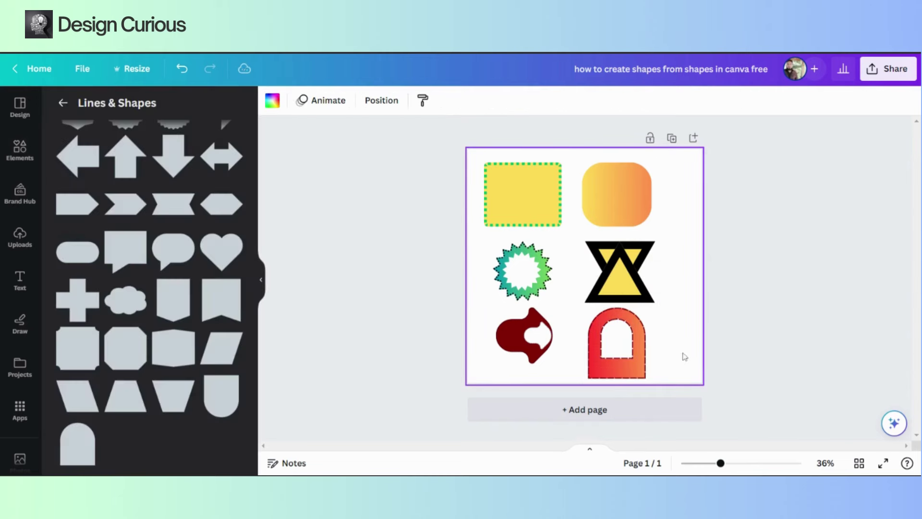
Select all shapes on the page and apply border weight 3, corner rounding 100 and the teal-to-green gradient.
left_click_drag(692, 369, 451, 172)
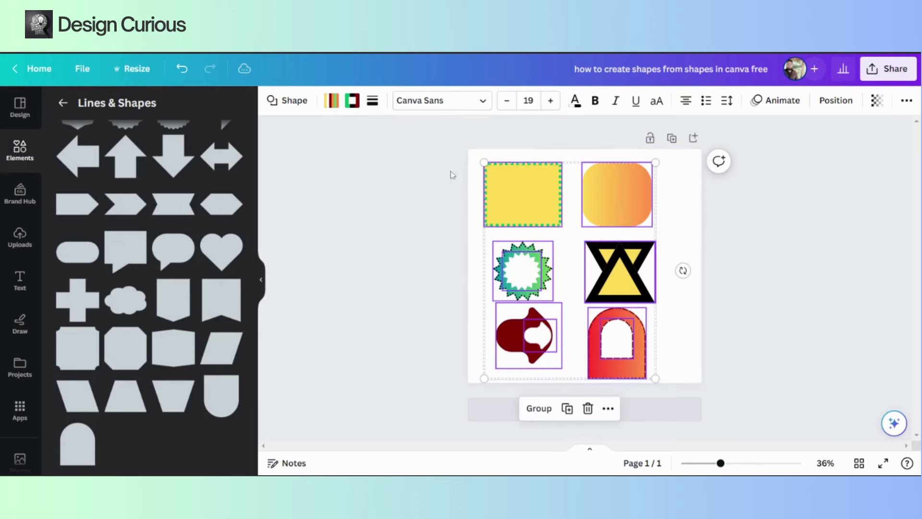
left_click(372, 102)
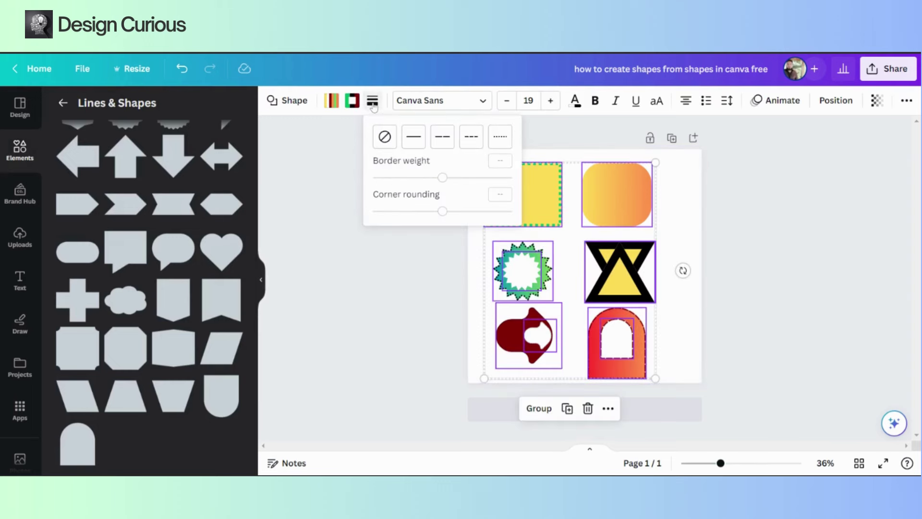
left_click_drag(442, 180, 378, 178)
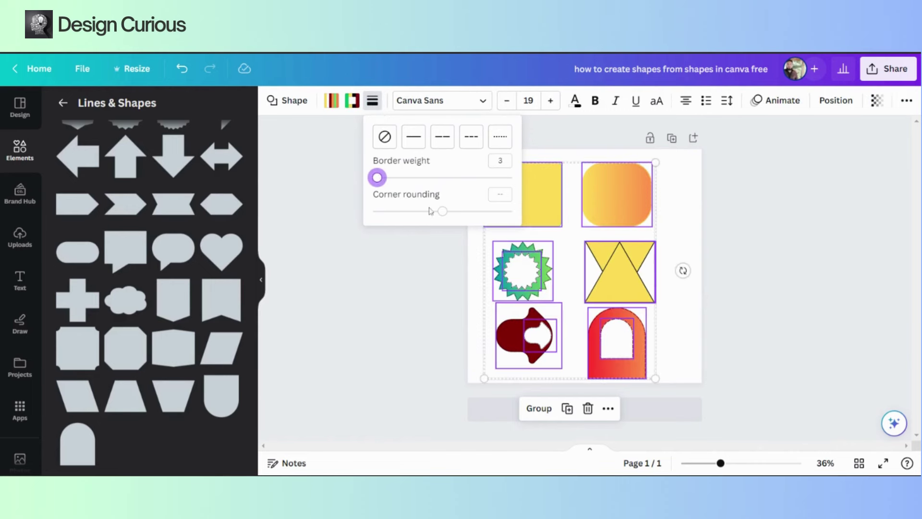
left_click_drag(441, 214, 303, 219)
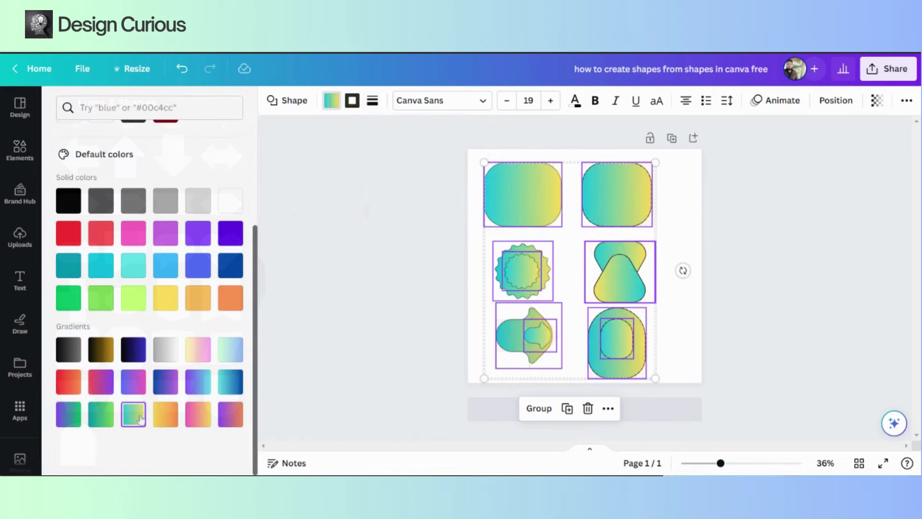
left_click(100, 414)
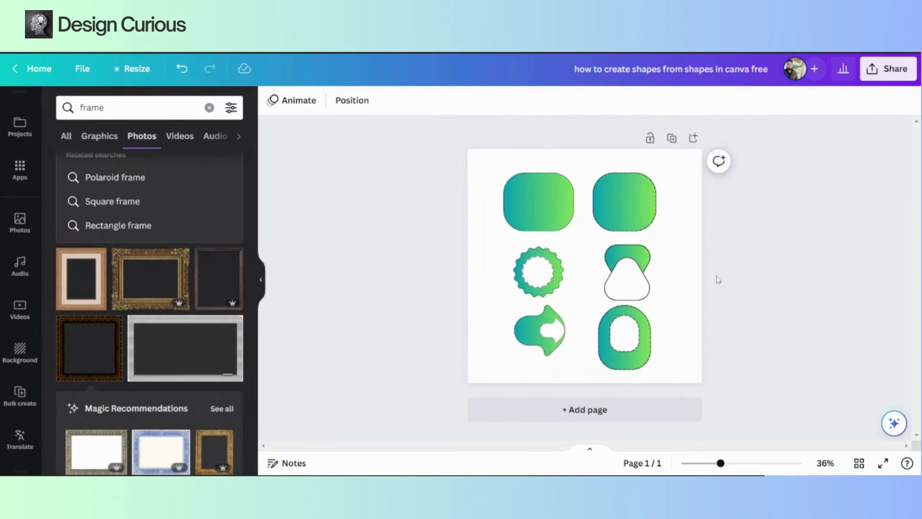
Clear the frame search, add the recently used wood-framed chalkboard photo, and enlarge it to cover the page.
left_click(209, 108)
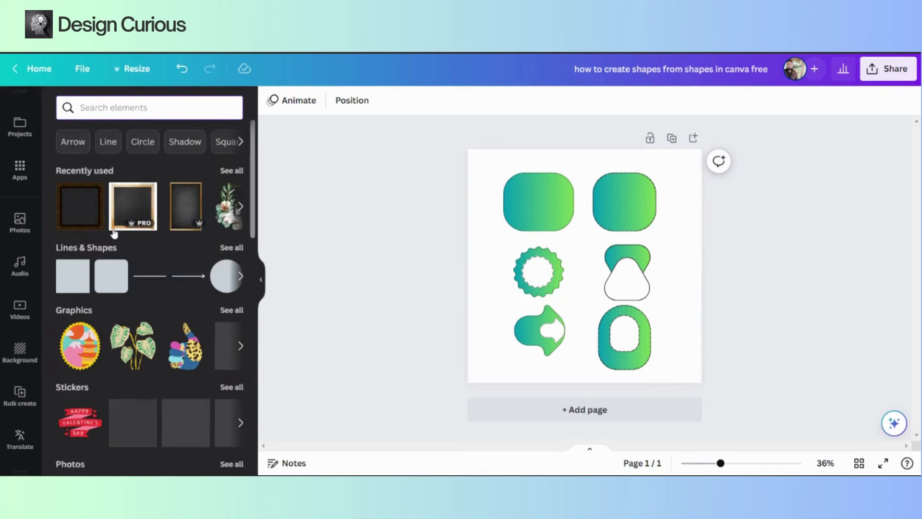
left_click(133, 207)
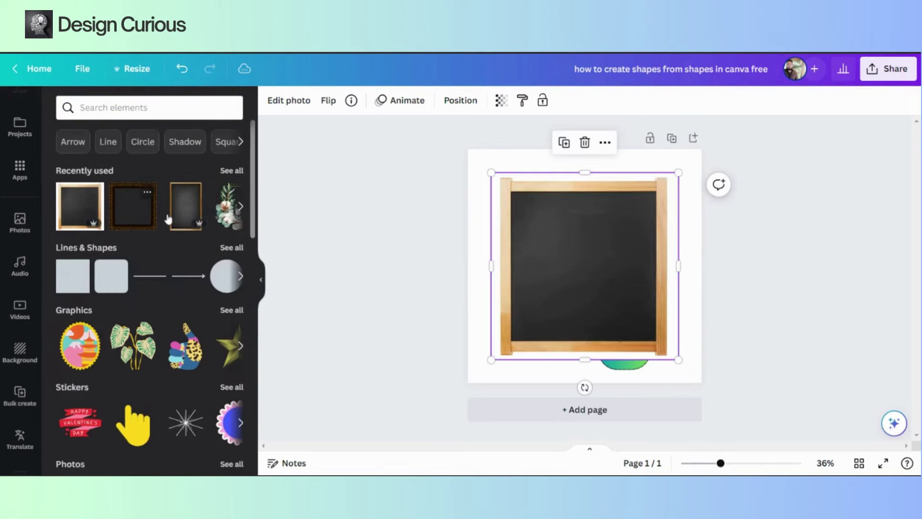
left_click(261, 280)
Send the chalkboard photo backward until it lies behind all the shapes, and deselect it.
left_click(243, 100)
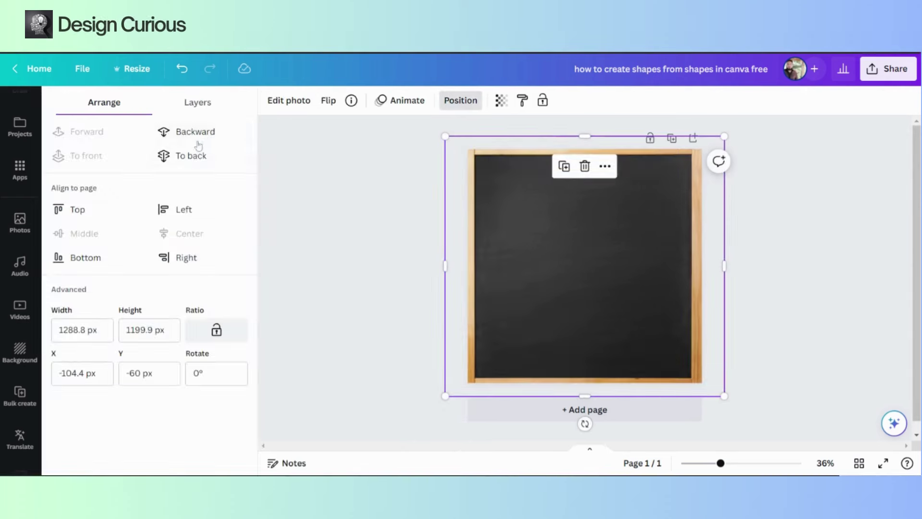
left_click(192, 135)
left_click(192, 137)
left_click(192, 136)
left_click(192, 136)
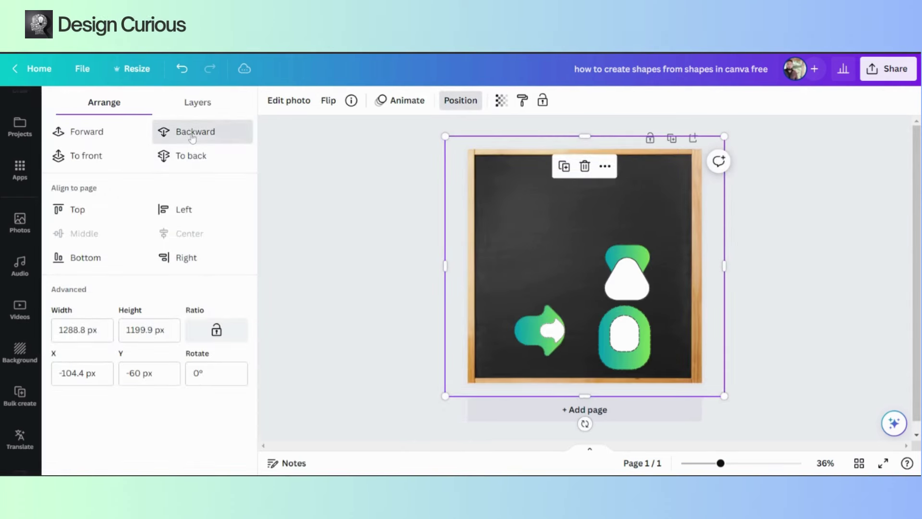
left_click(192, 135)
left_click(193, 134)
left_click(382, 216)
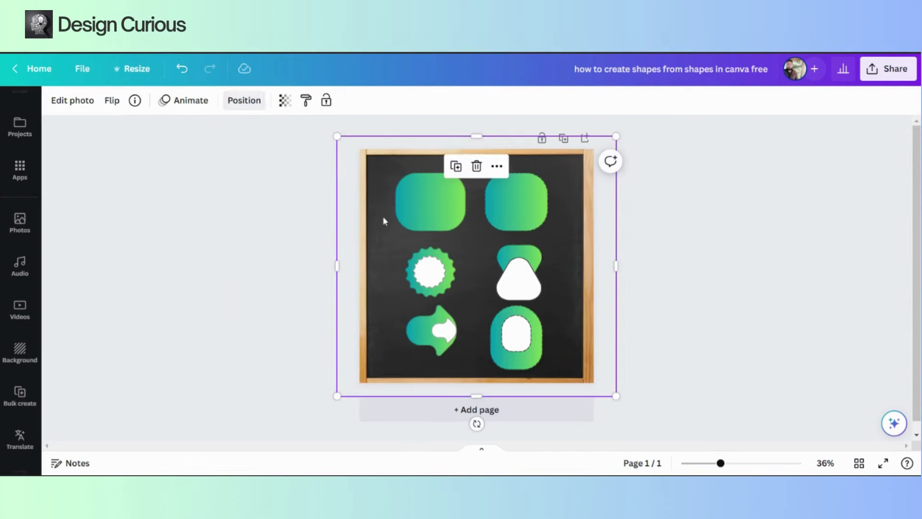
left_click(272, 218)
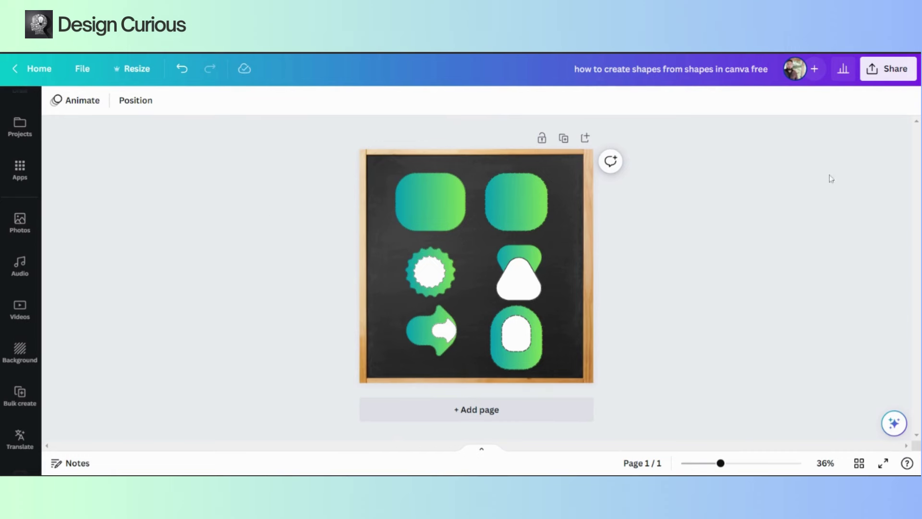
Duplicate the page and fill all shapes on the copy with the pink-to-yellow gradient.
left_click(564, 138)
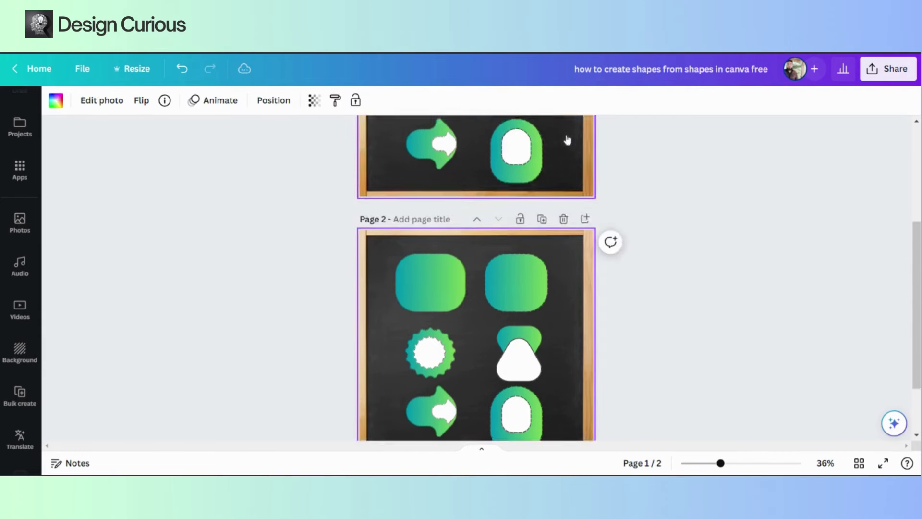
left_click_drag(557, 366, 388, 177)
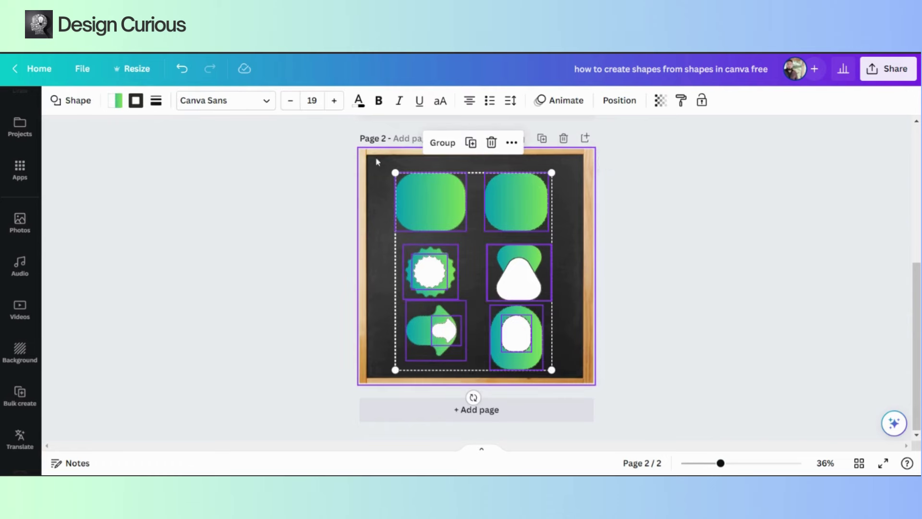
left_click(118, 101)
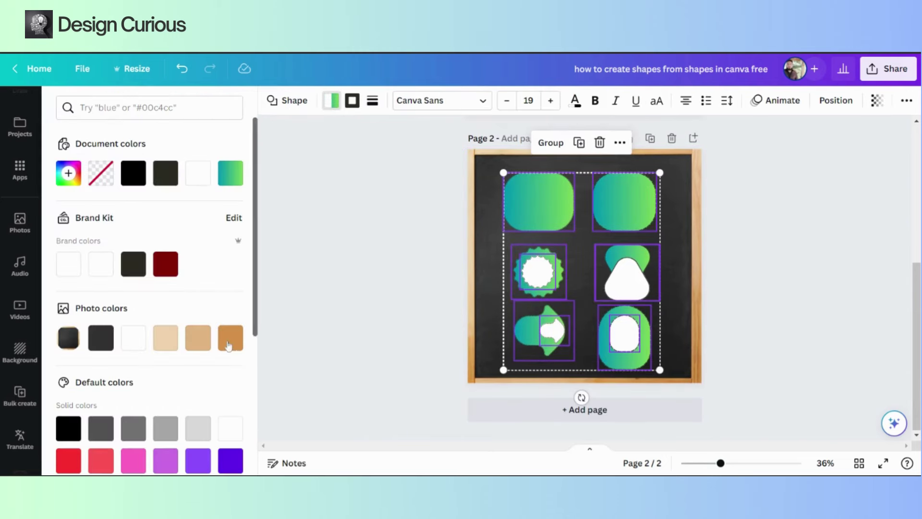
scroll(229, 346, "down", 5)
left_click(198, 416)
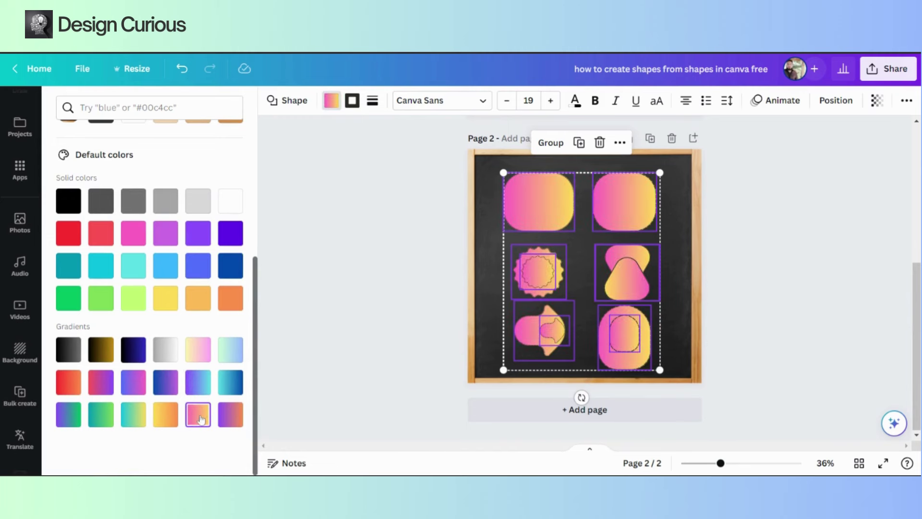
Set the page 2 shapes' corner rounding to 0 and border weight to 3, and deselect them.
left_click(373, 102)
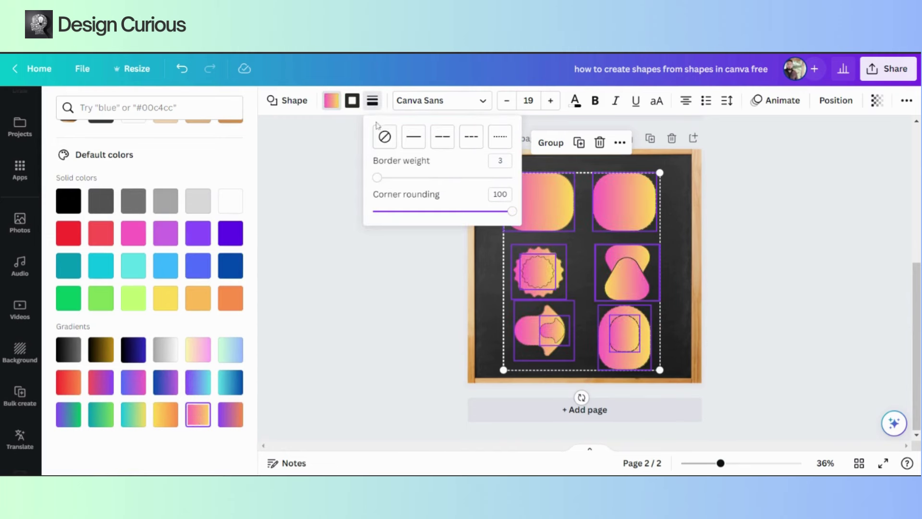
mouse_move(378, 178)
left_mouse_down()
mouse_move(512, 177)
mouse_move(372, 177)
left_mouse_up()
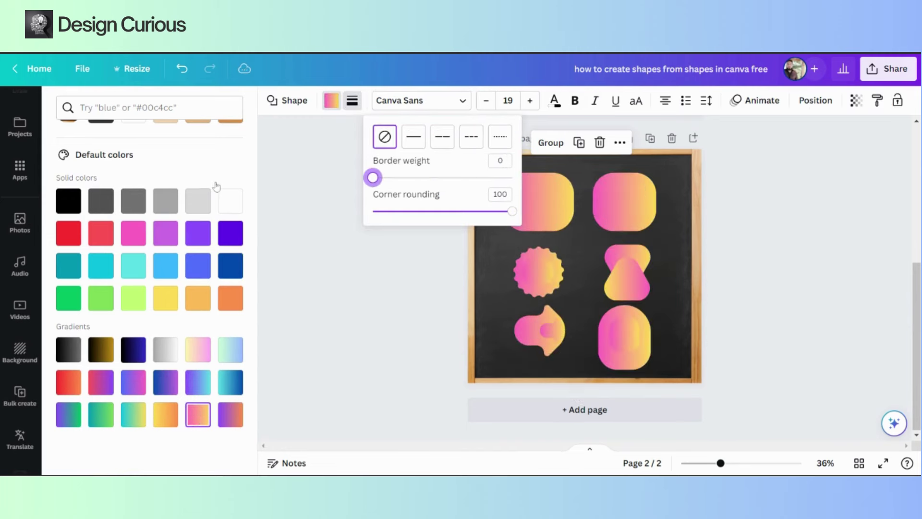
left_click_drag(512, 211, 278, 218)
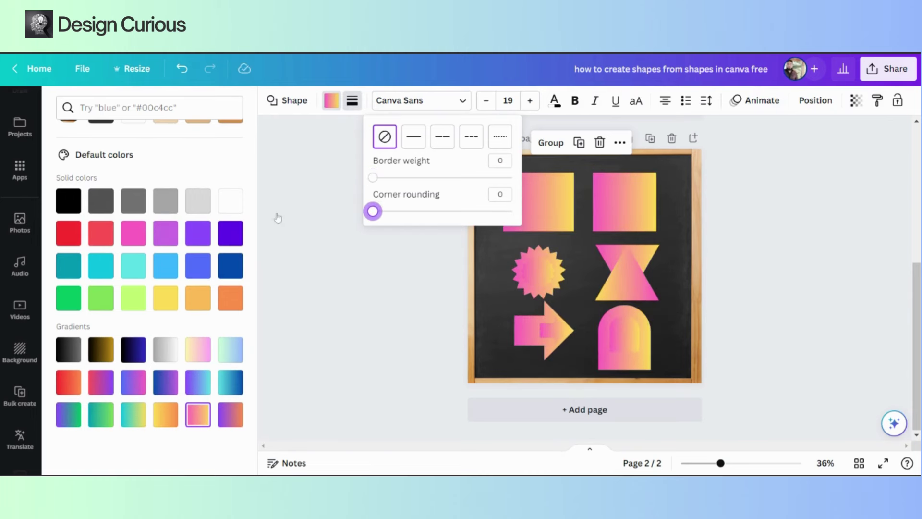
left_click_drag(376, 181, 379, 179)
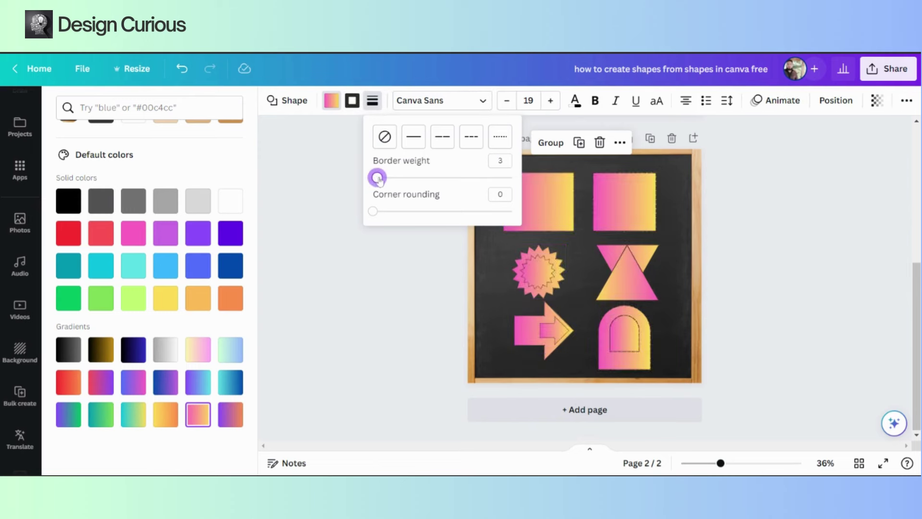
left_click(371, 298)
left_click(594, 190)
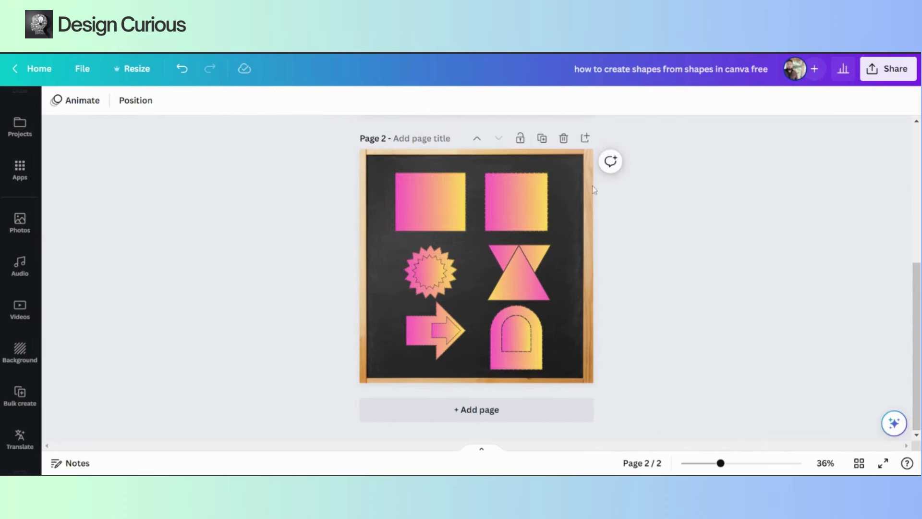
Duplicate page 2.
left_click(541, 138)
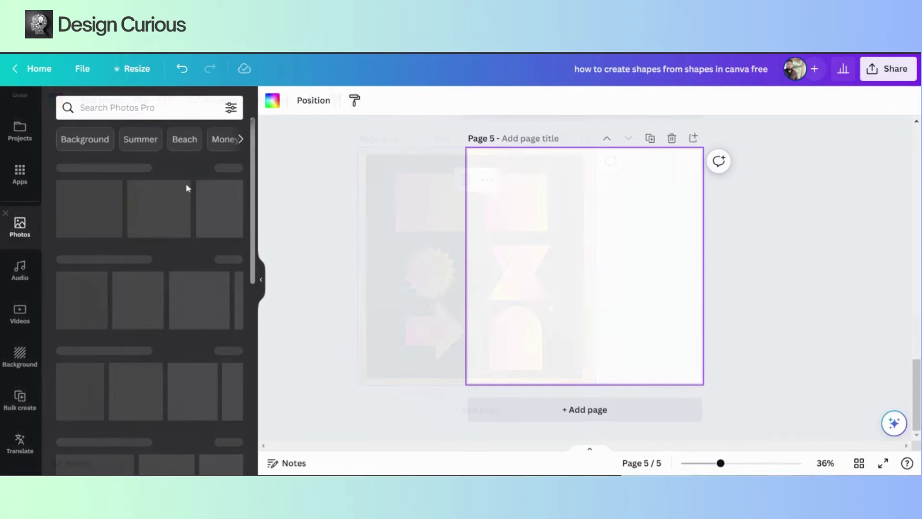
Search the photo library for "lion" and filter the results to cut-outs only.
left_click(117, 108)
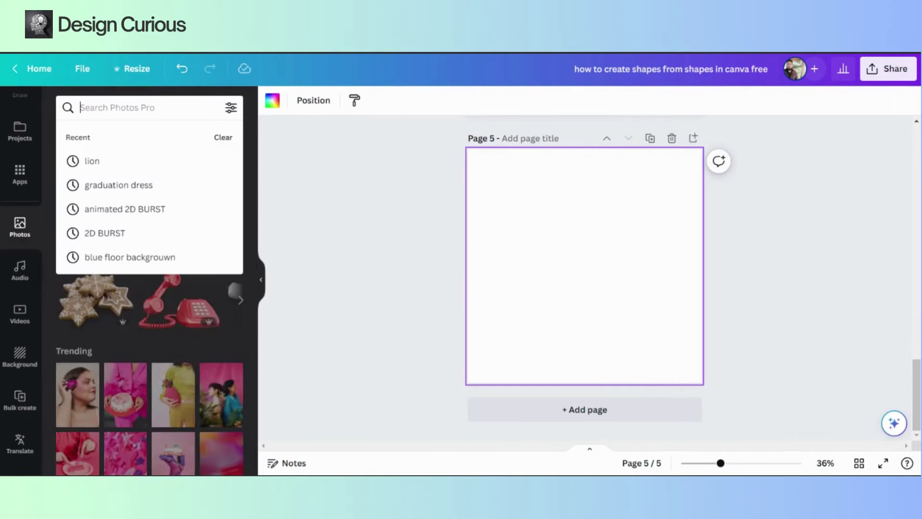
left_click(114, 164)
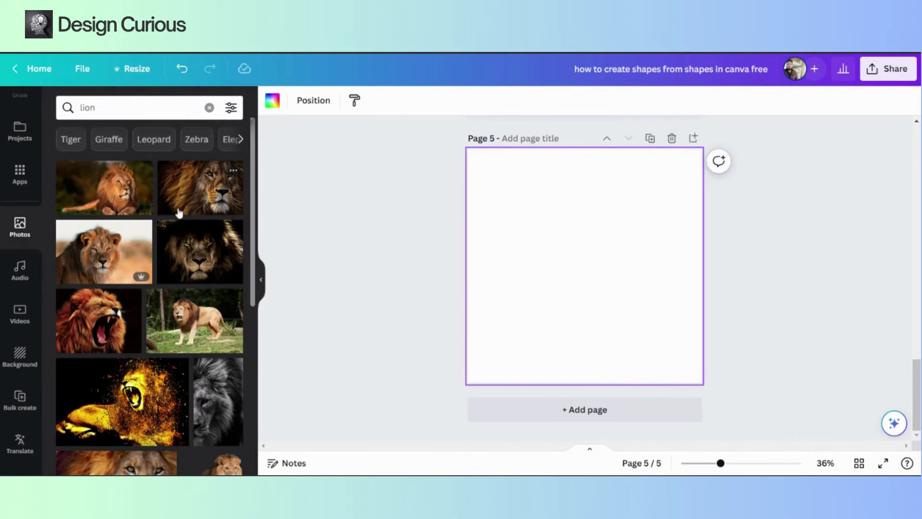
left_click(231, 107)
scroll(161, 269, "down", 2)
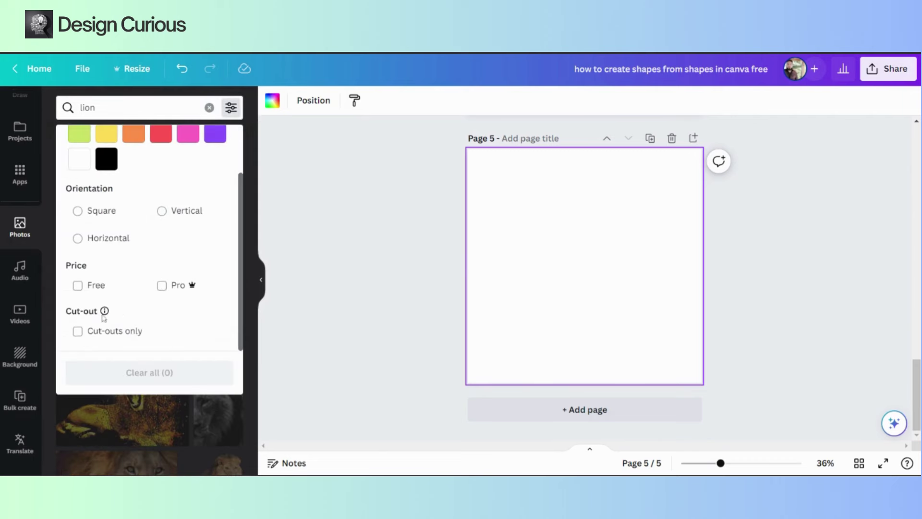
left_click(91, 331)
left_click(110, 374)
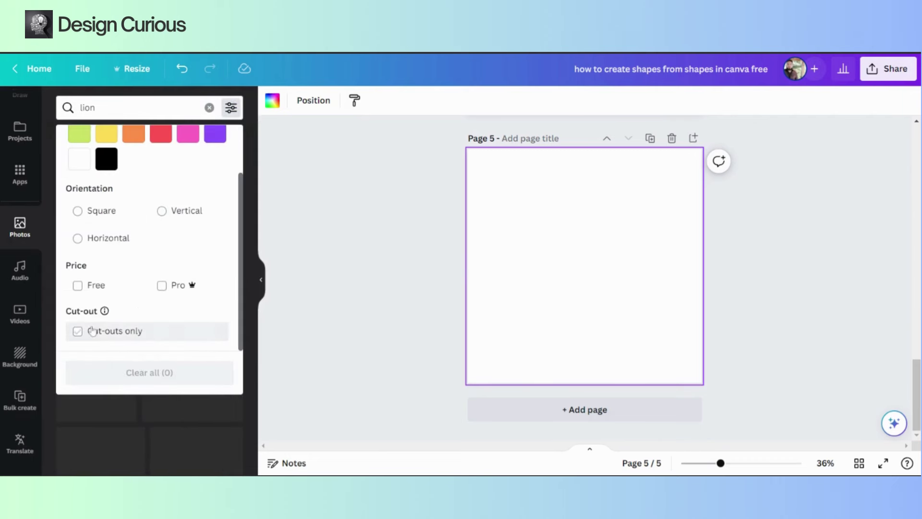
left_click(87, 330)
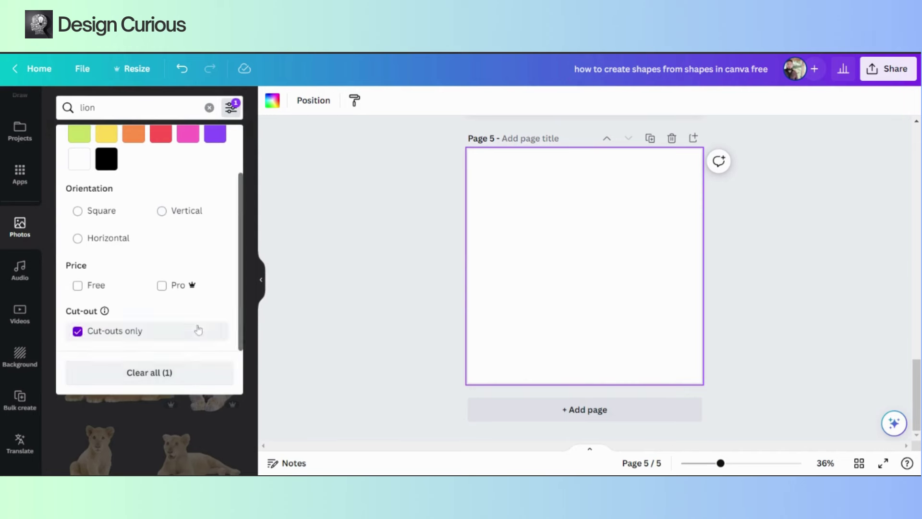
left_click(384, 309)
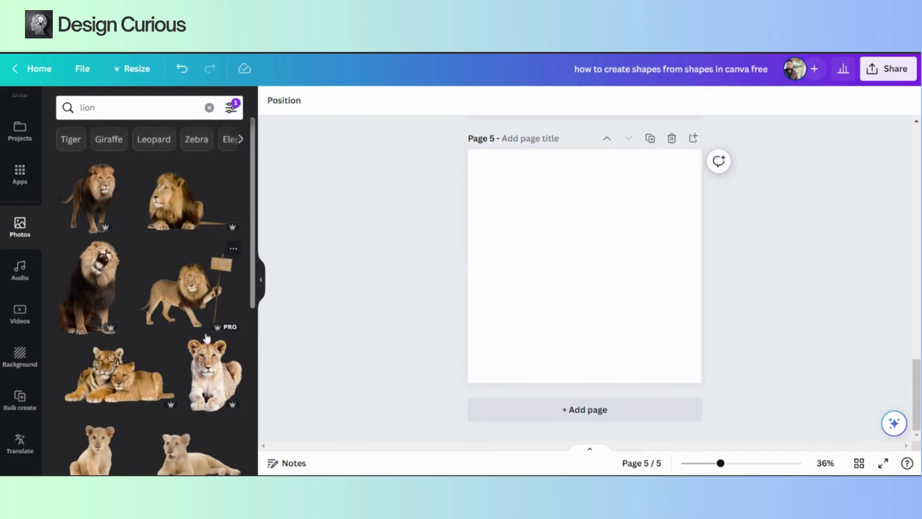
Add the cut-out photo of the upright sitting lion cub to page 5 and collapse the photo library.
scroll(87, 280, "down", 4)
left_click(87, 279)
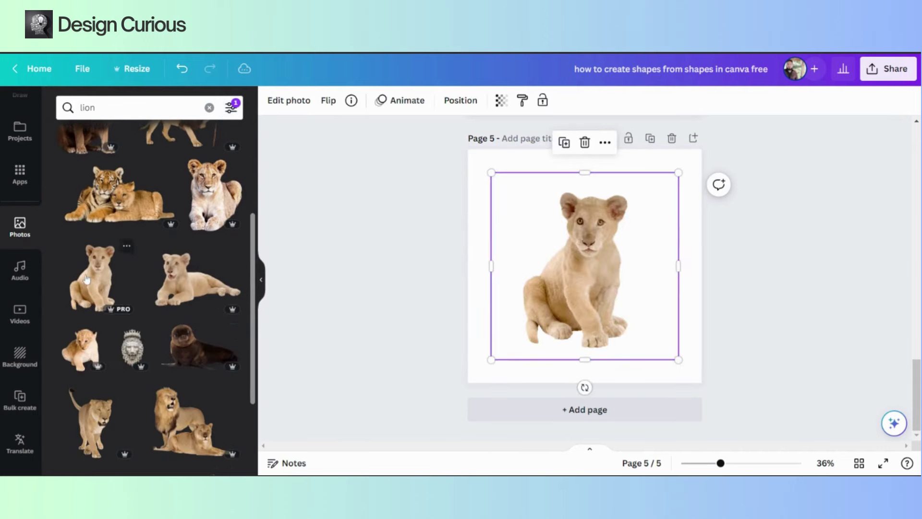
left_click(264, 280)
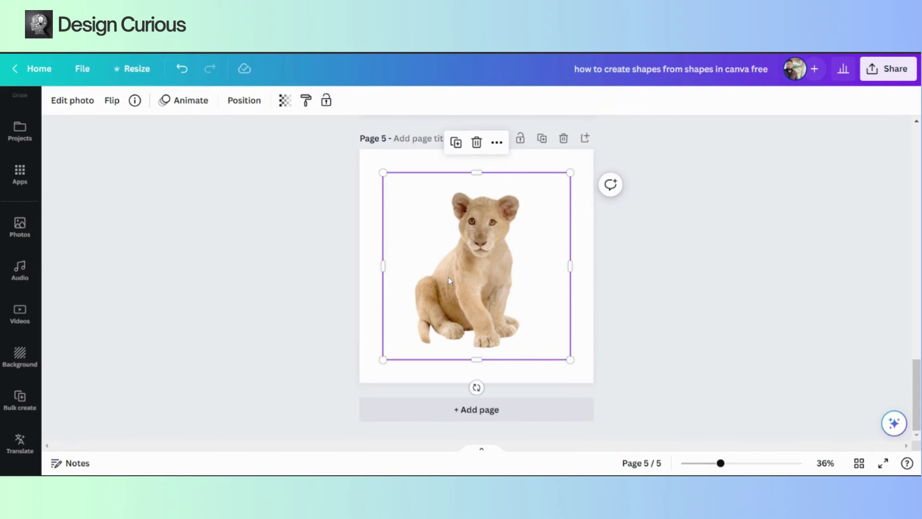
Adjust the whole cub photo's light with brightness -100, contrast 100 and highlights -100.
left_click(89, 107)
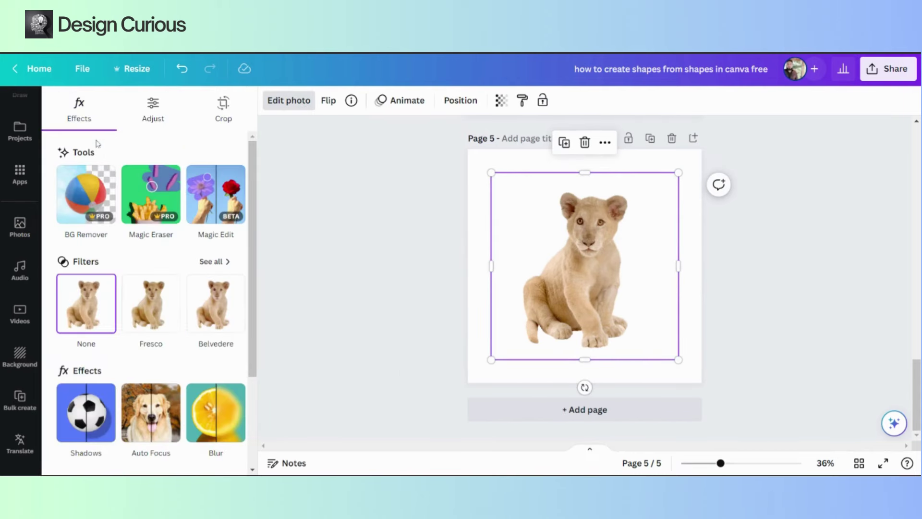
left_click(159, 110)
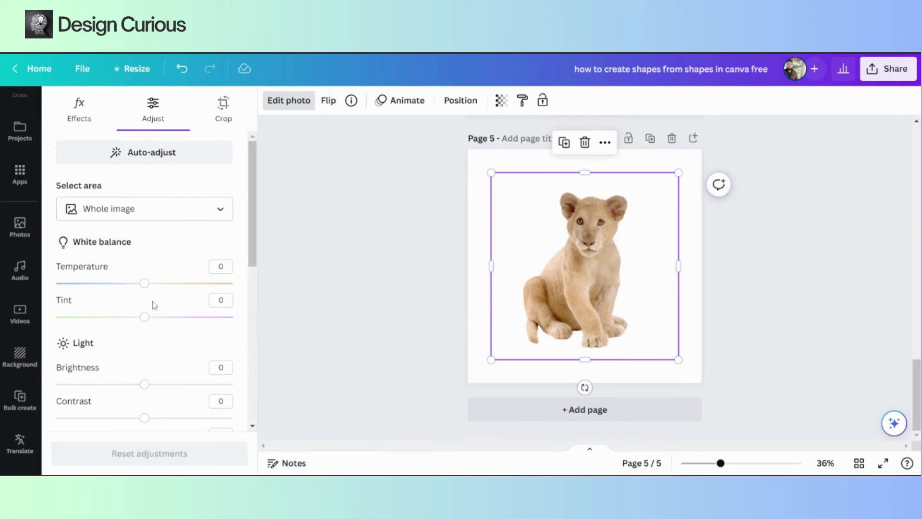
scroll(138, 315, "down", 2)
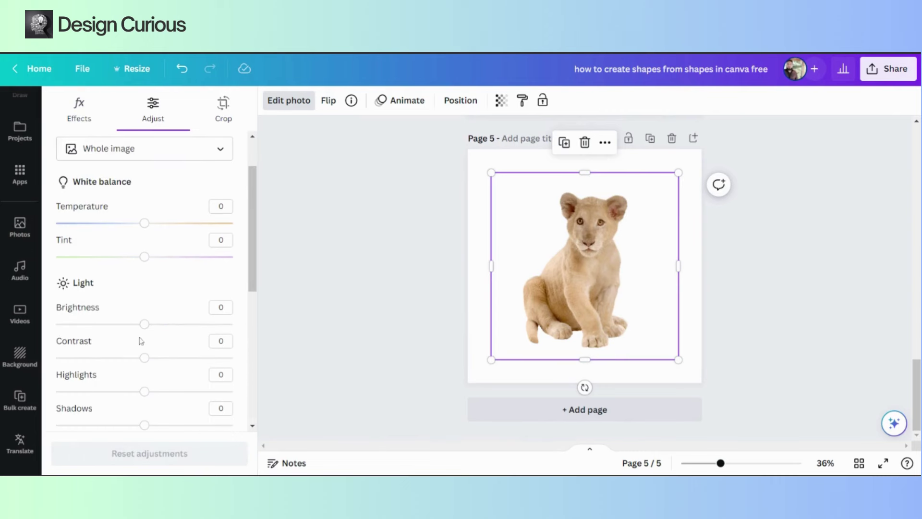
left_click_drag(144, 325, 2, 325)
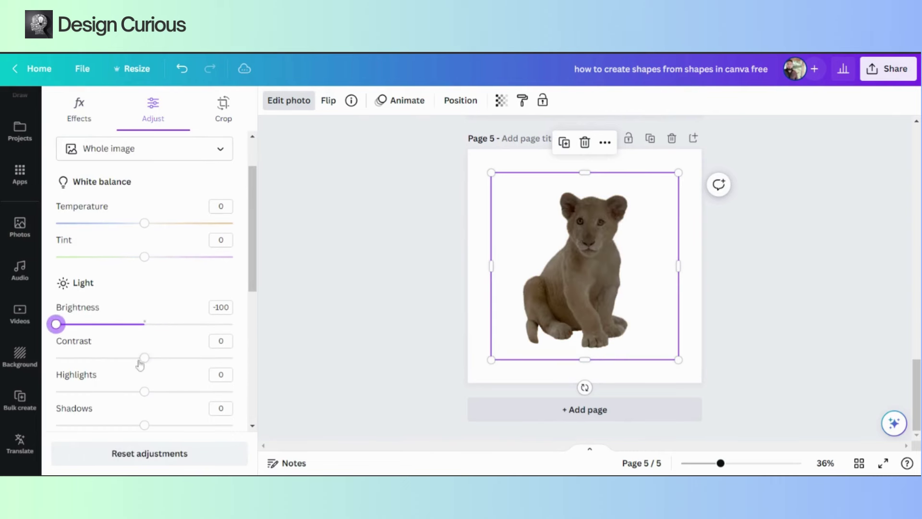
left_click_drag(140, 364, 319, 353)
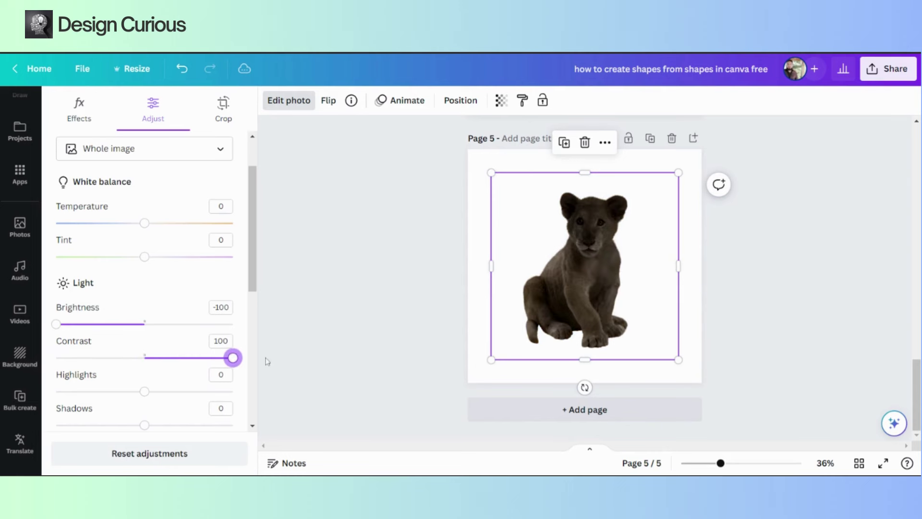
left_click_drag(149, 392, 55, 391)
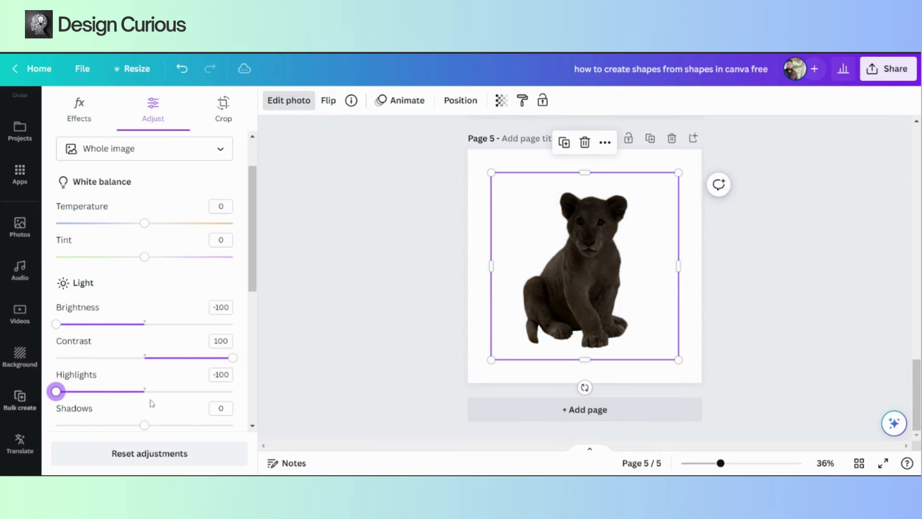
Set the cub photo's shadows to -100, whites to -100 and blacks to 100.
scroll(164, 382, "down", 4)
left_click_drag(144, 305, 26, 310)
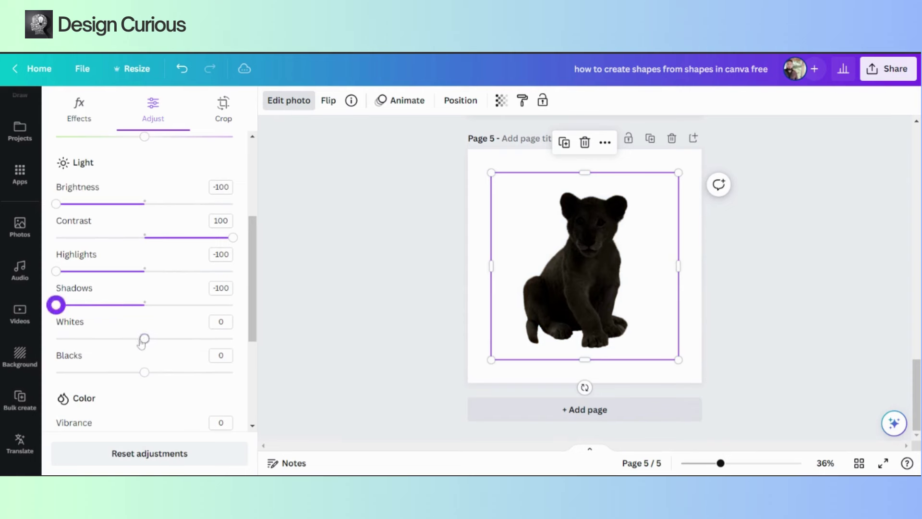
left_click_drag(144, 339, 1, 343)
left_click_drag(144, 373, 353, 376)
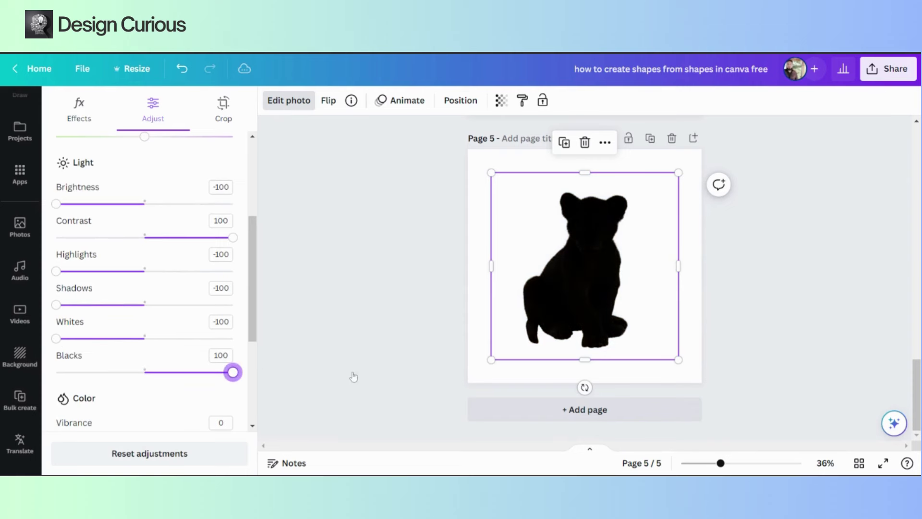
Set the cub photo's sharpness to 61 and clarity to 88, and close the photo adjustments.
scroll(161, 372, "down", 4)
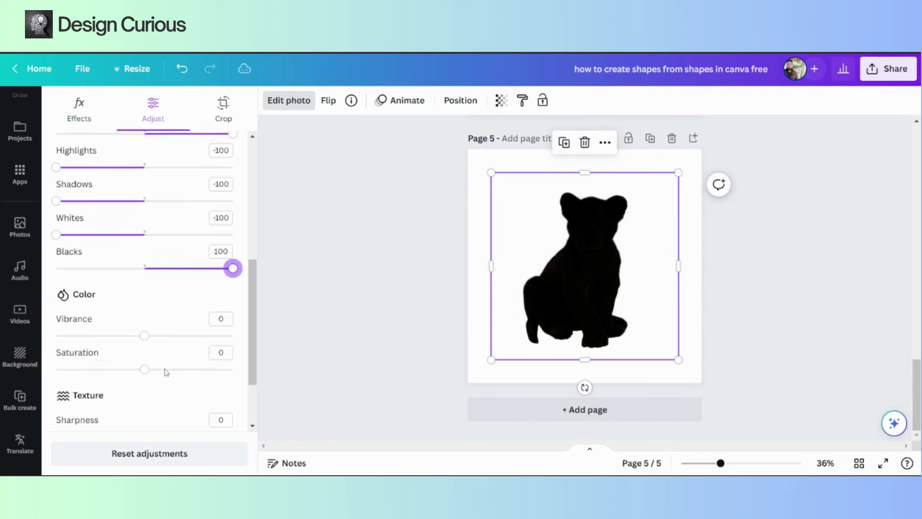
left_click_drag(143, 349, 199, 350)
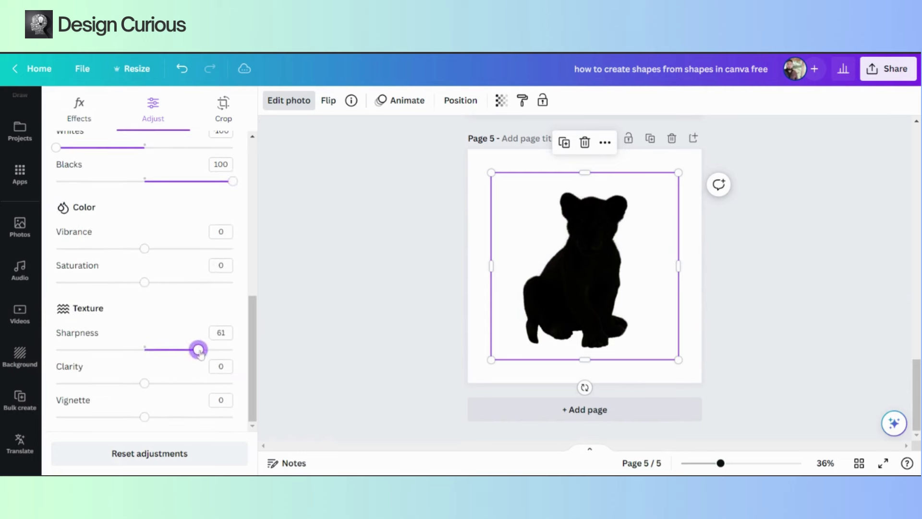
left_click_drag(146, 382, 224, 385)
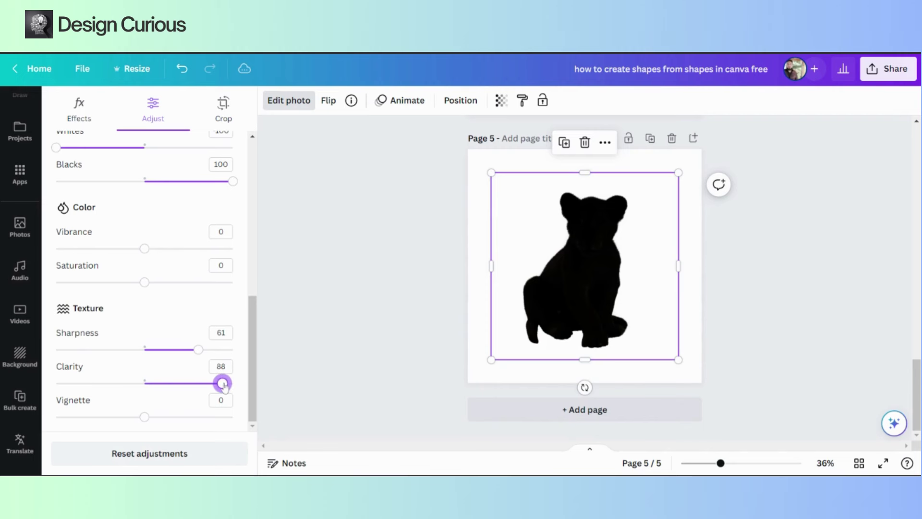
key("Escape")
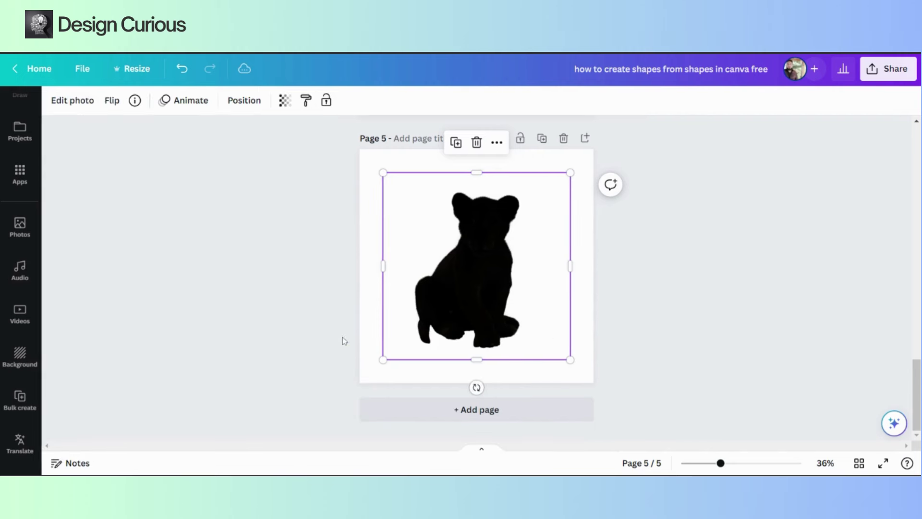
Shift the black cub silhouette slightly to the right on page 5.
key("Escape")
left_click(469, 296)
mouse_move(469, 298)
left_mouse_down()
mouse_move(459, 295)
mouse_move(472, 292)
mouse_move(467, 298)
left_mouse_up()
Try the black-to-blue gradient as page 5's background, and replace it with the light green-to-blue gradient.
left_click(537, 170)
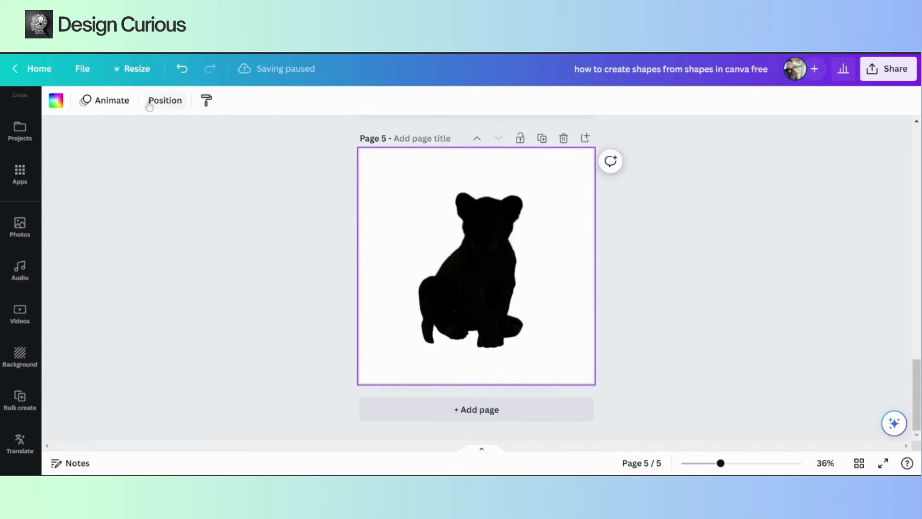
left_click(56, 101)
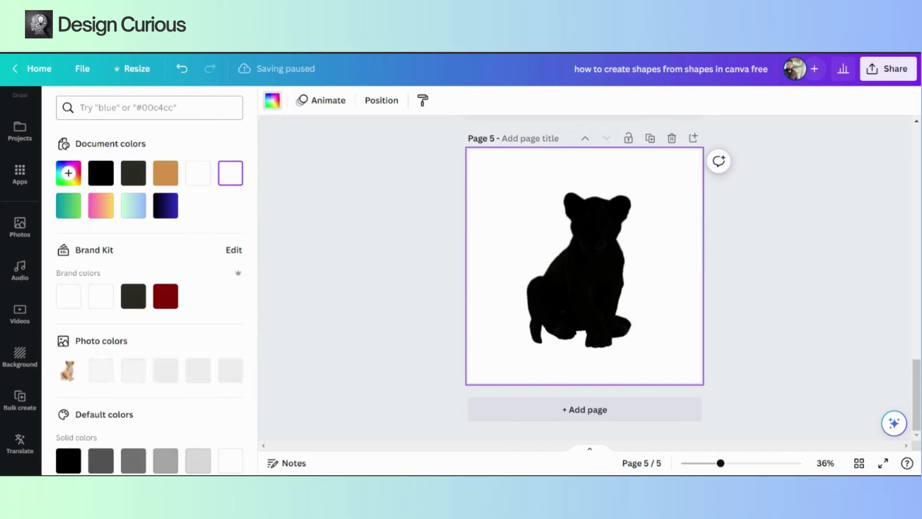
left_click(166, 206)
left_click(133, 206)
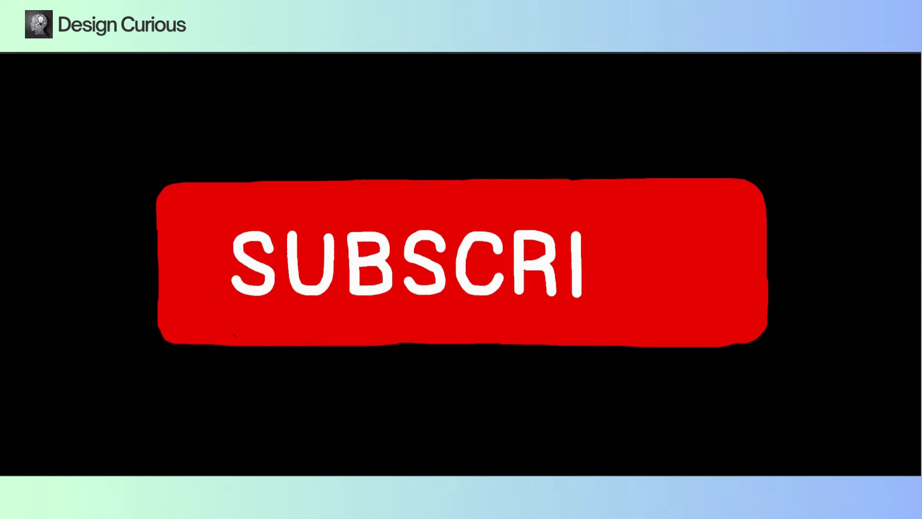